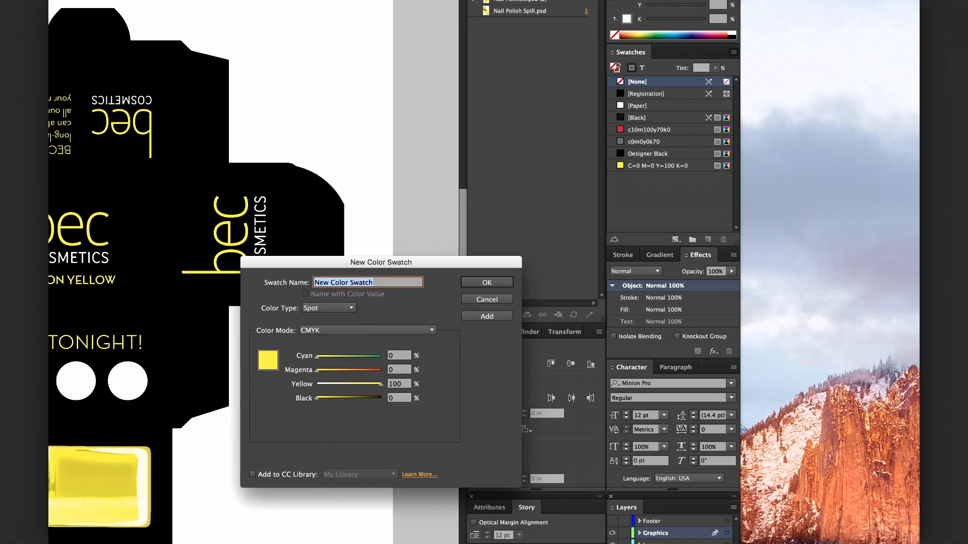
# Name the new CMYK spot swatch NeonY and add it to the document's swatches
pyautogui.write('NeonY')
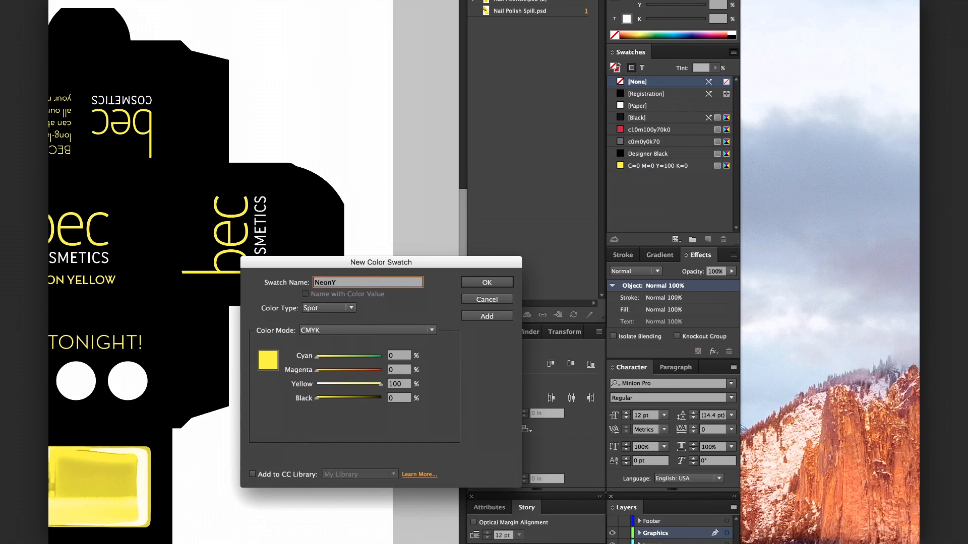
pyautogui.click(510, 283)
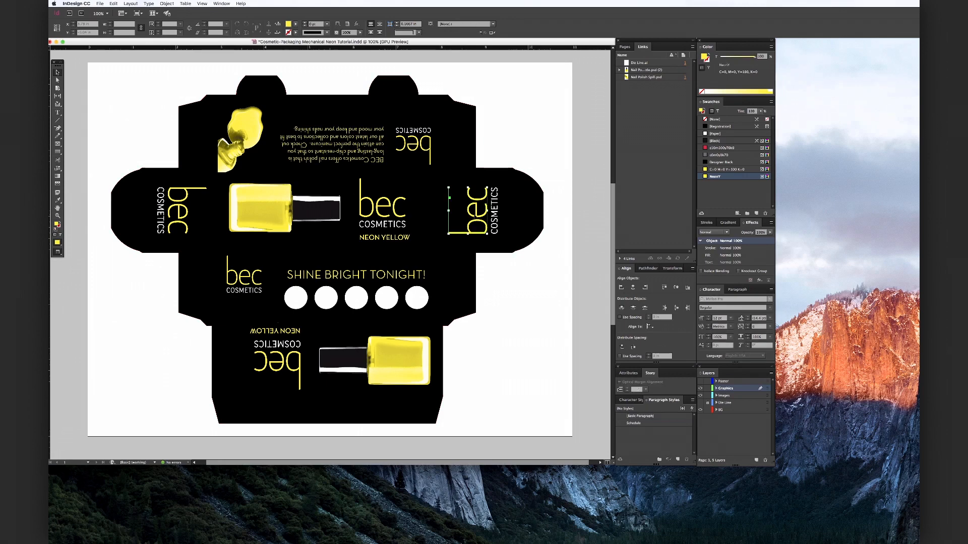
pyautogui.click(738, 178)
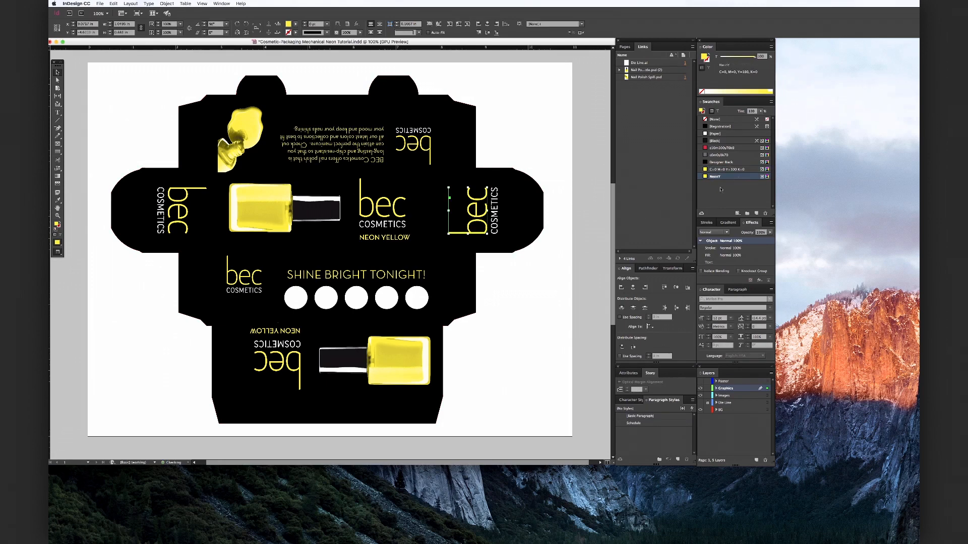
pyautogui.click(394, 212)
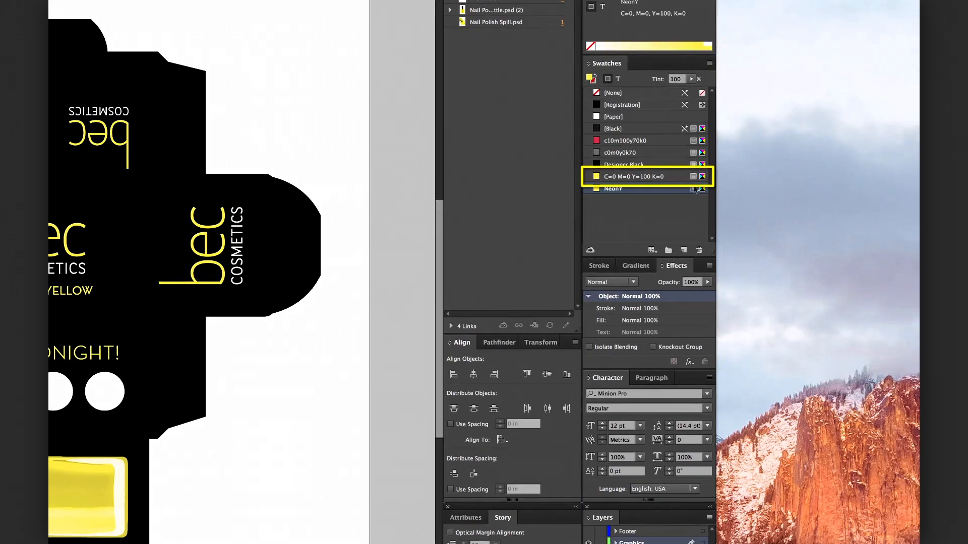
# Delete the C=0 M=0 Y=100 K=0 swatch and replace it with the defined swatch NeonY
pyautogui.click(668, 178)
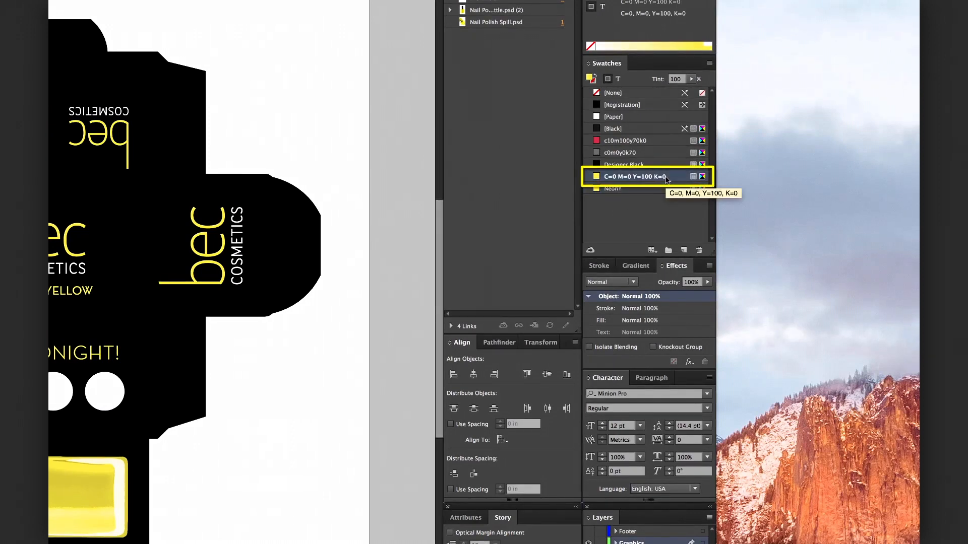
pyautogui.click(700, 251)
pyautogui.click(445, 382)
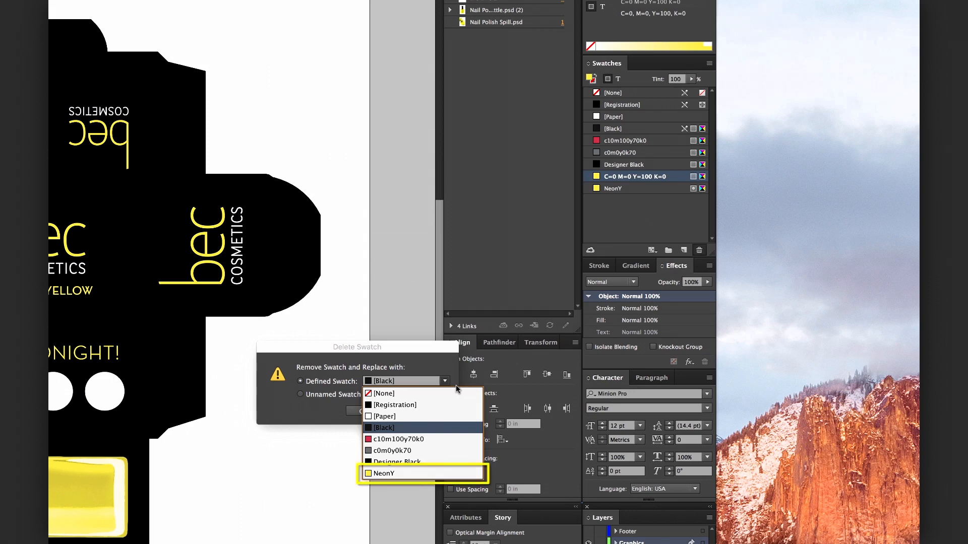
pyautogui.click(446, 473)
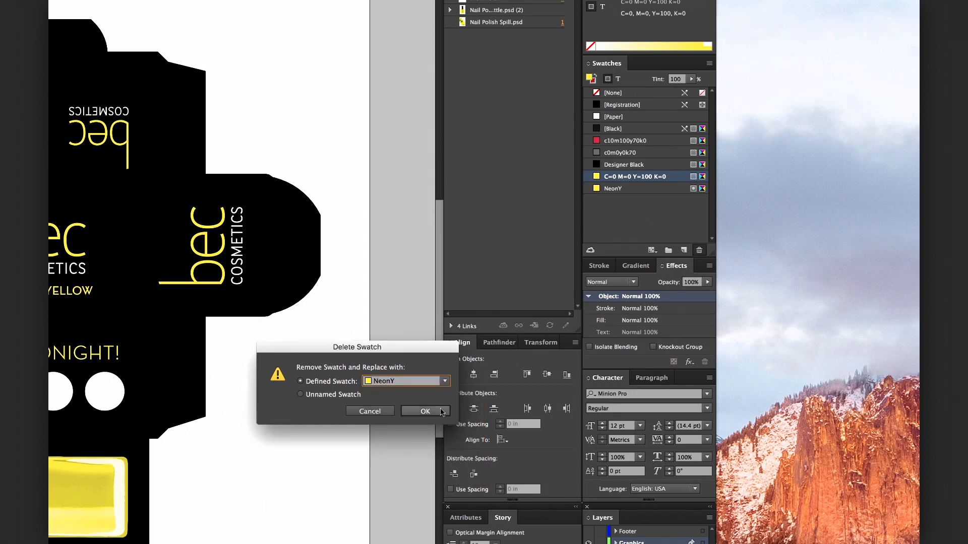
pyautogui.click(440, 412)
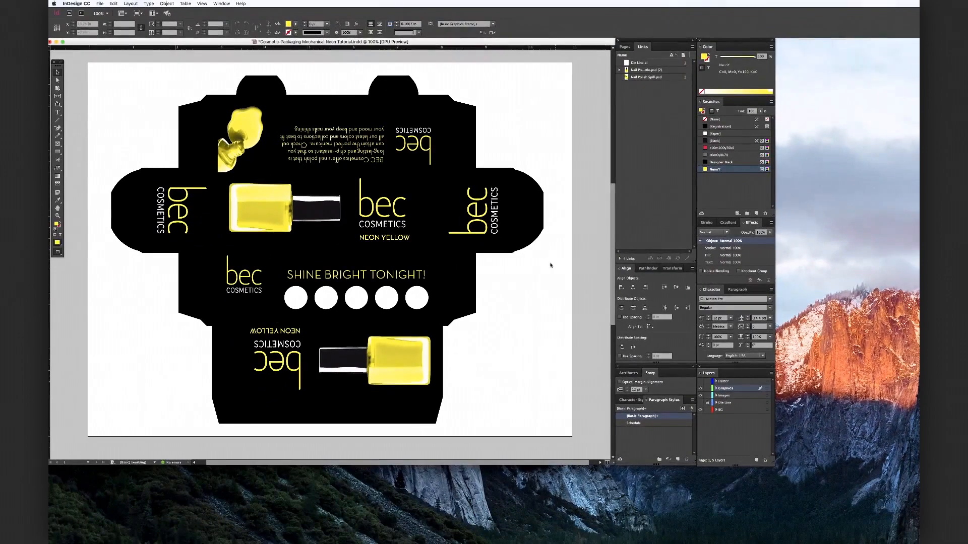
# Check which swatch is applied to the side flap logo, the front bec logo and the NEON YELLOW text
pyautogui.click(474, 232)
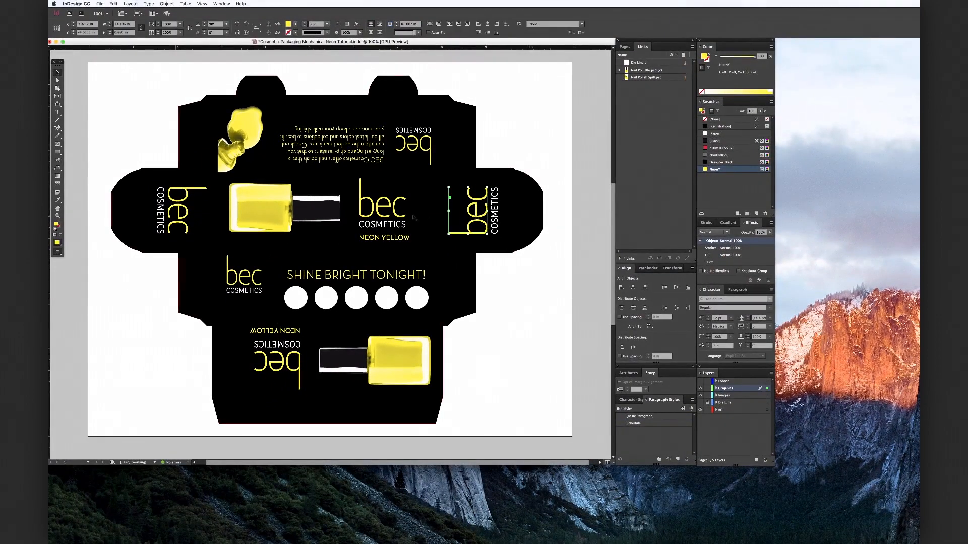
pyautogui.click(396, 215)
pyautogui.click(401, 237)
pyautogui.doubleClick(402, 238)
pyautogui.doubleClick(402, 238)
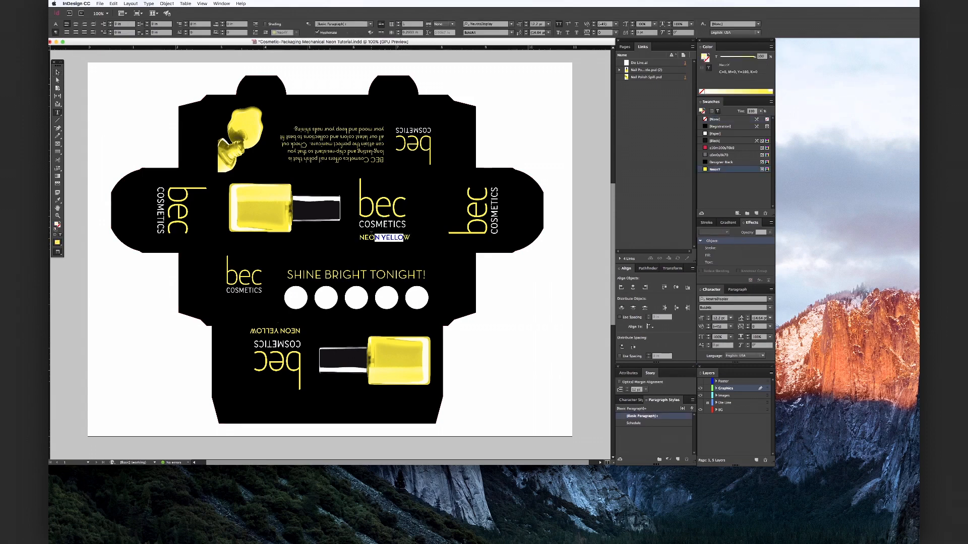
pyautogui.press('super+shift+a')
pyautogui.press('v')
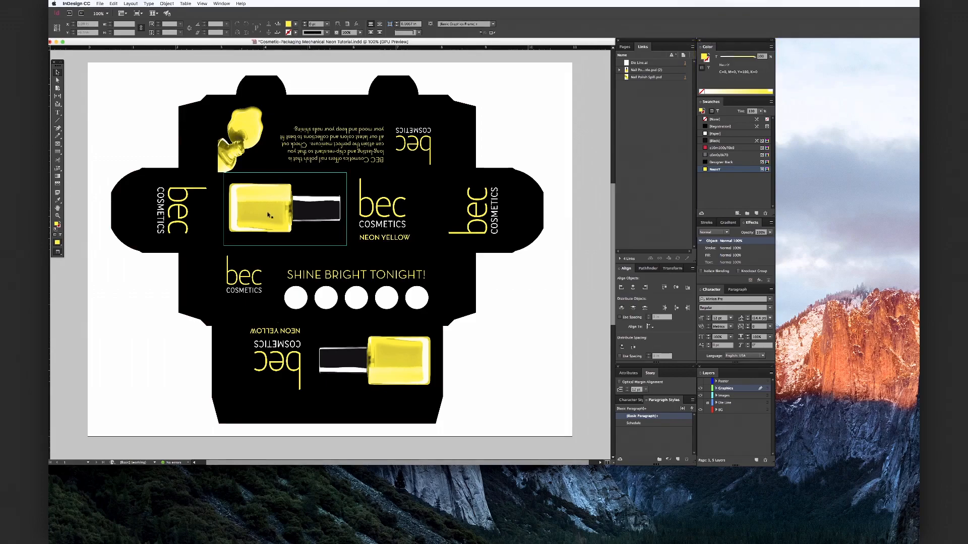
# Open the linked Nail Polish Spill.psd image in Photoshop for editing
pyautogui.click(252, 128)
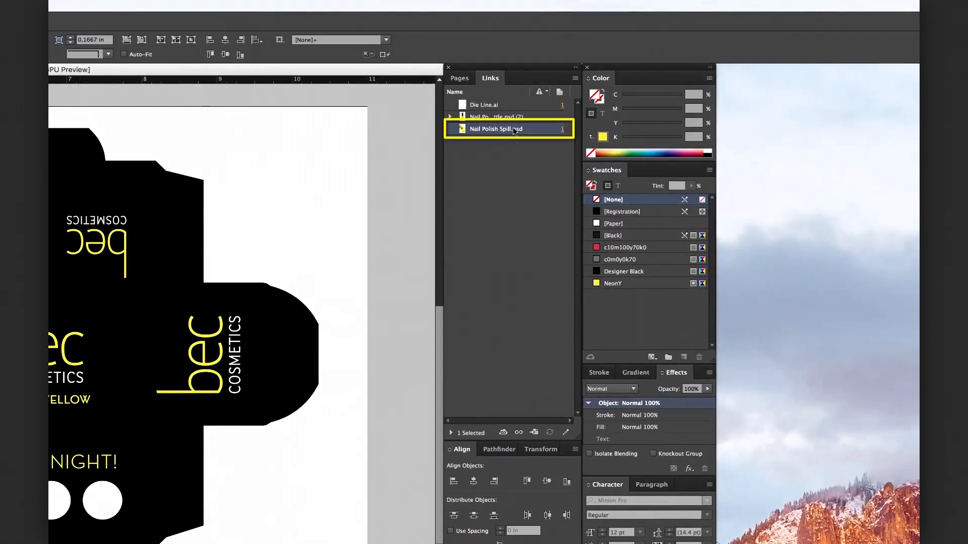
pyautogui.rightClick(545, 118)
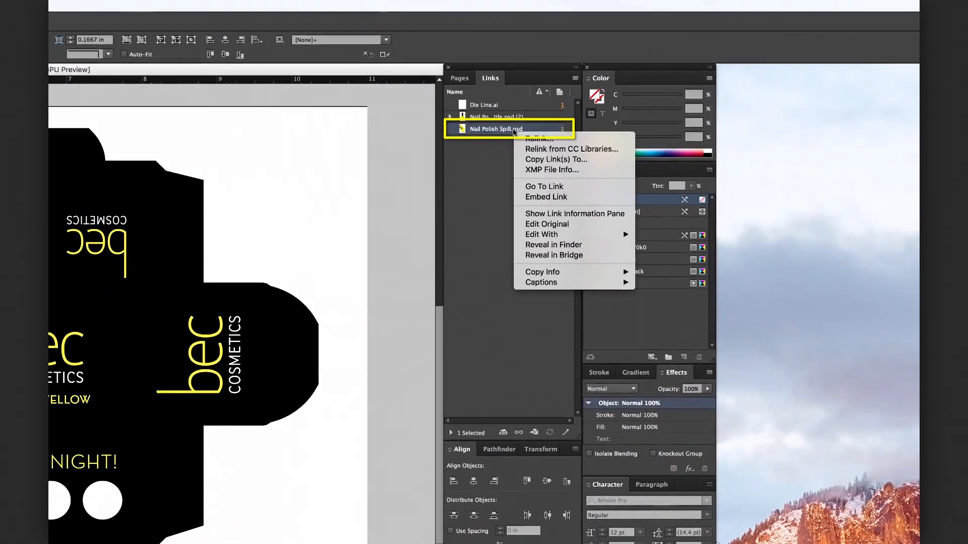
pyautogui.click(543, 225)
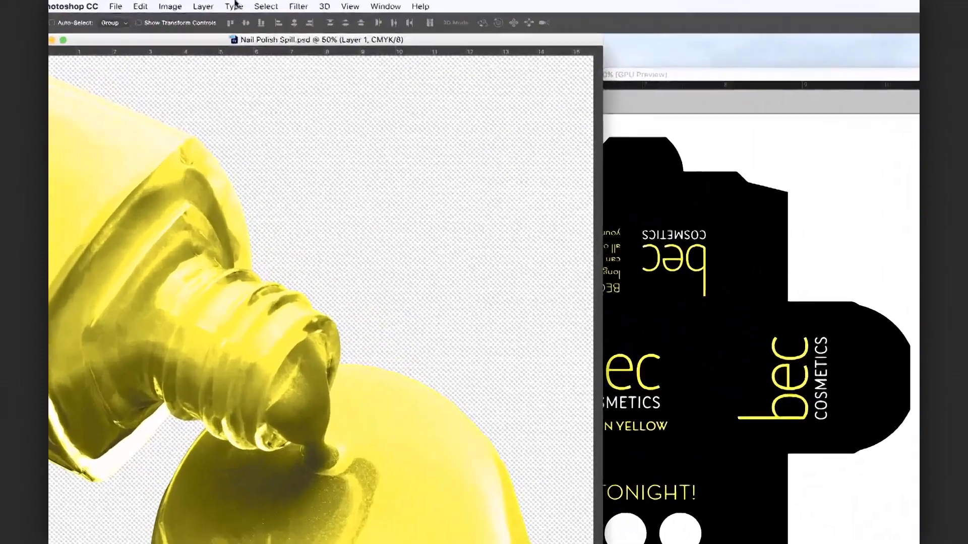
# Verify that the nail polish spill image uses the CMYK Color mode
pyautogui.click(134, 4)
pyautogui.moveTo(182, 24)
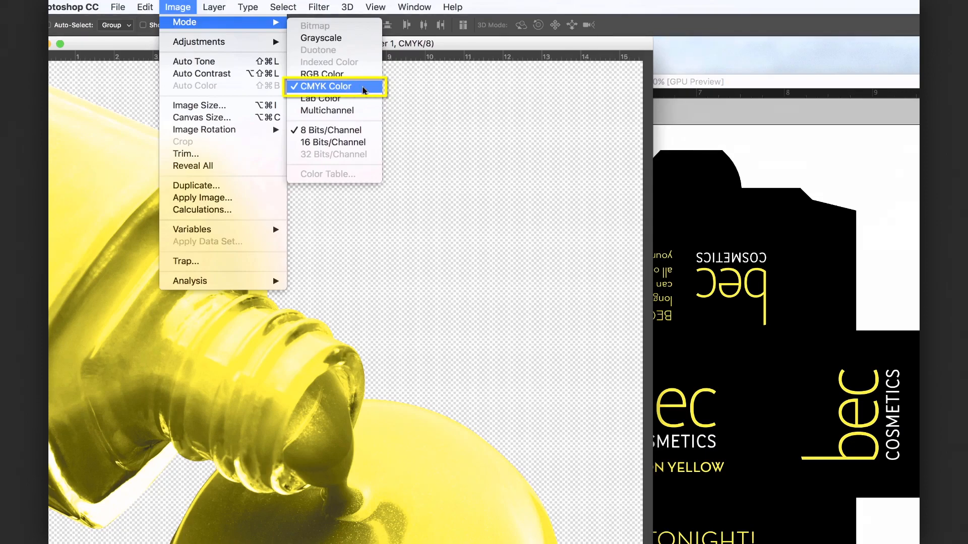
pyautogui.click(363, 90)
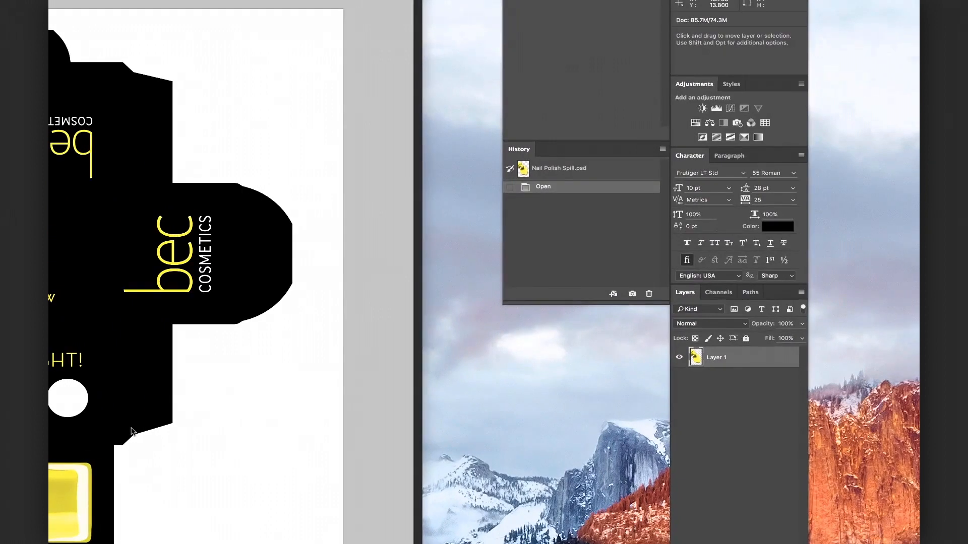
# Create a spot channel named NeonY with a yellow ink color and 0% solidity
pyautogui.click(718, 292)
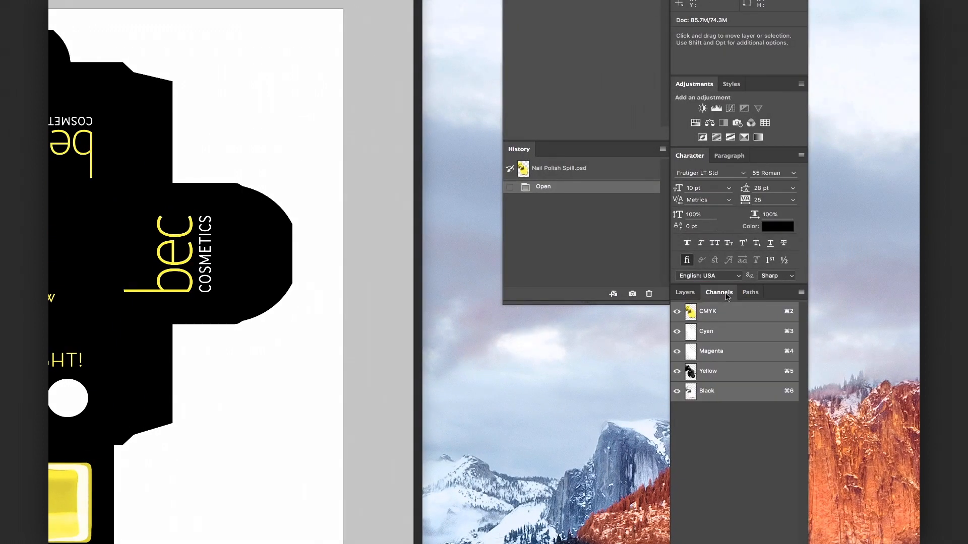
pyautogui.click(800, 294)
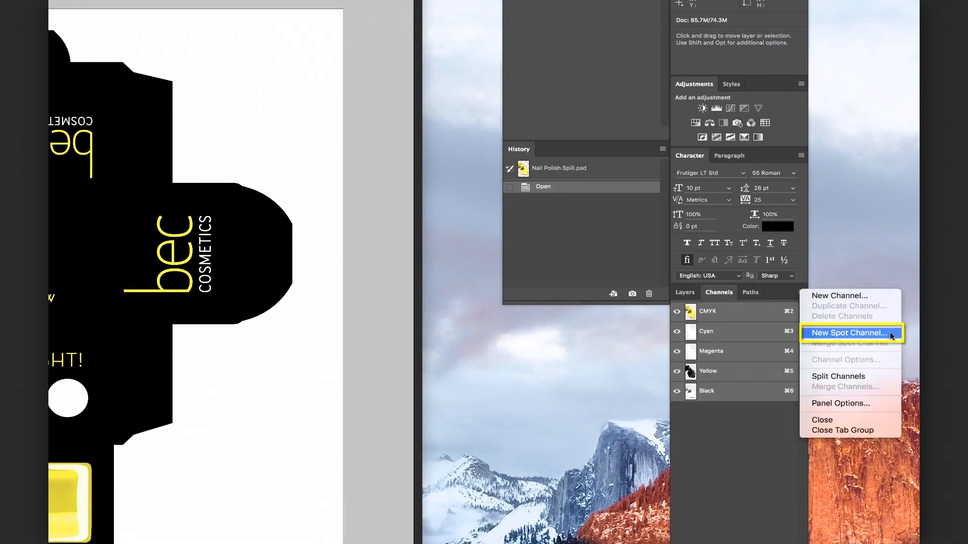
pyautogui.click(890, 335)
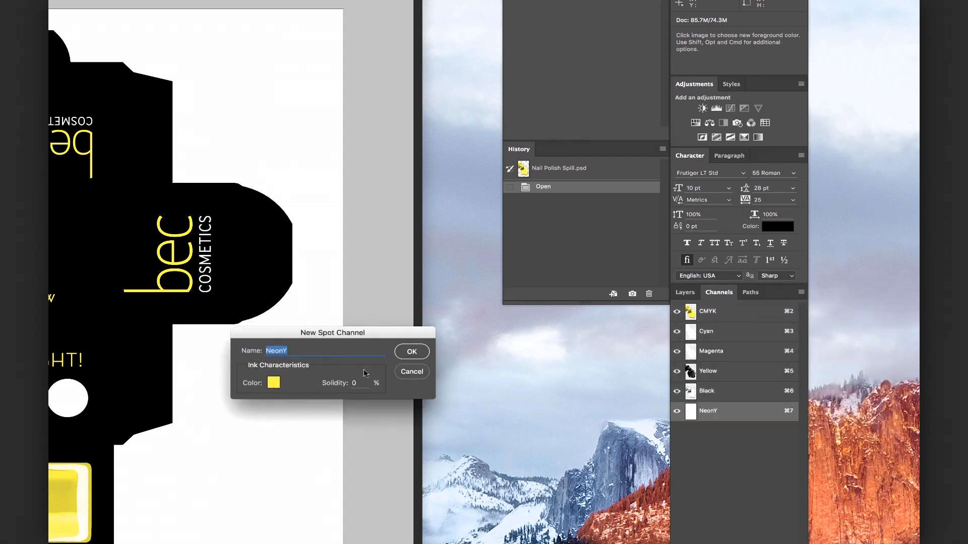
pyautogui.click(422, 352)
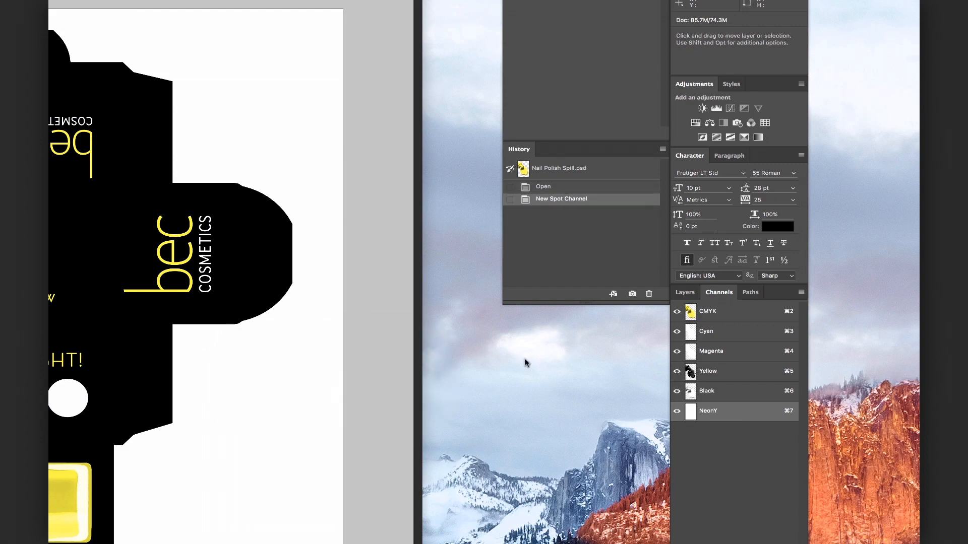
# Select the entire canvas on the Yellow channel and cut its contents
pyautogui.click(752, 373)
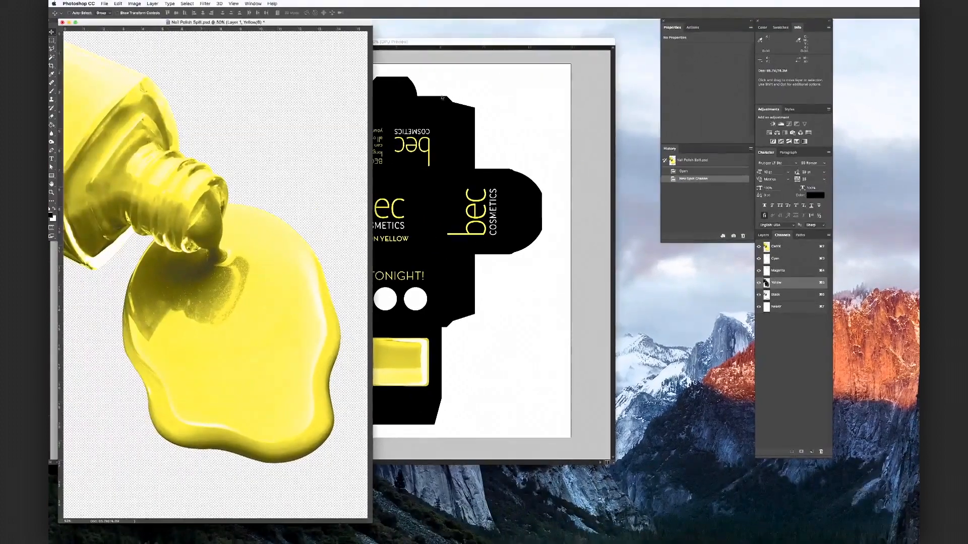
pyautogui.click(186, 3)
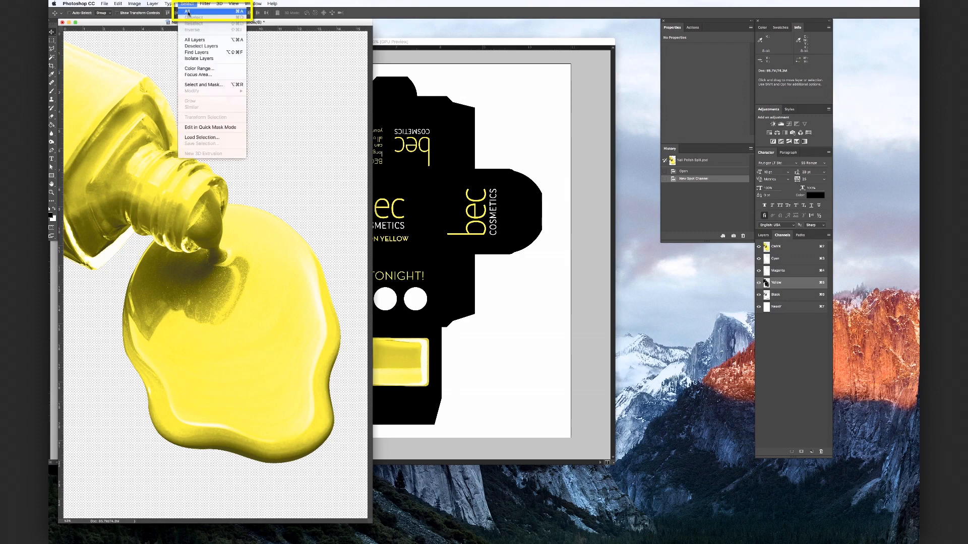
pyautogui.click(187, 11)
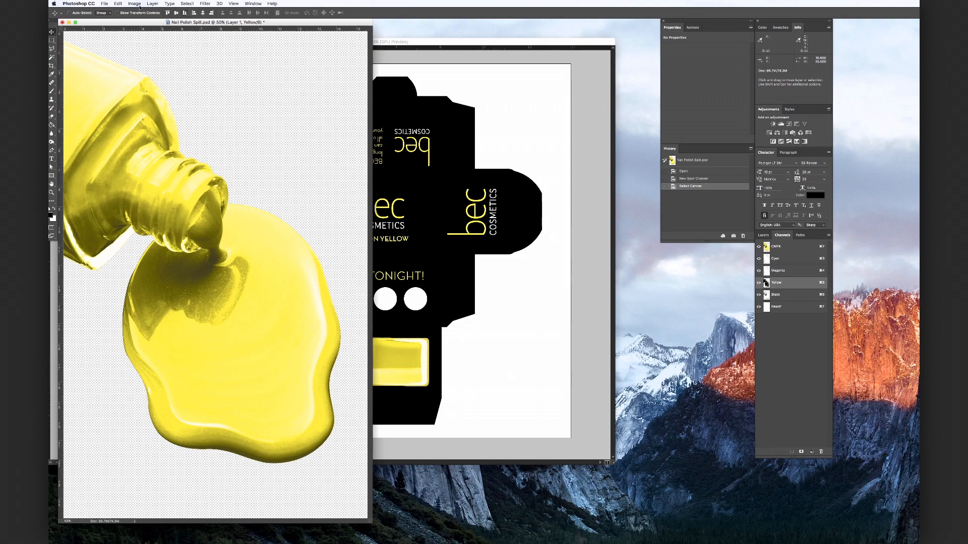
pyautogui.click(118, 4)
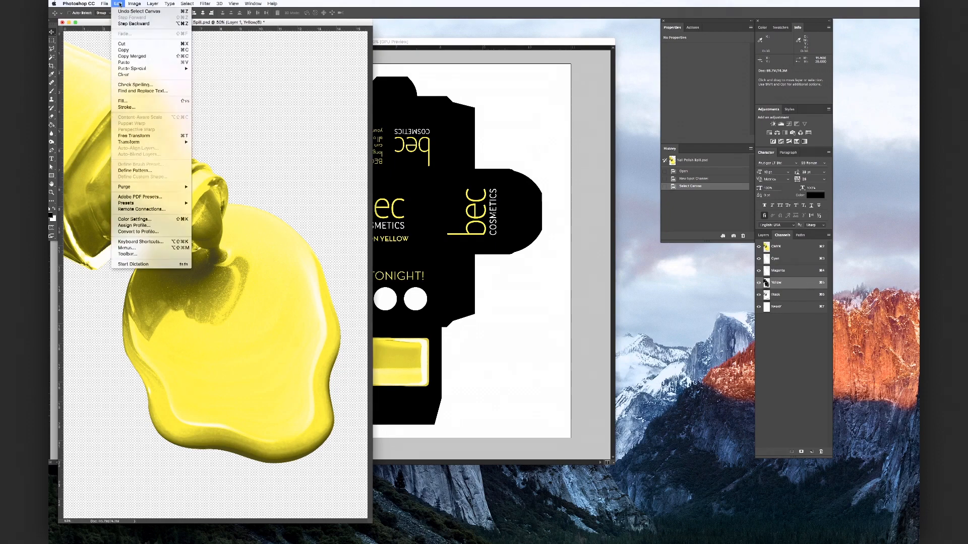
pyautogui.click(130, 43)
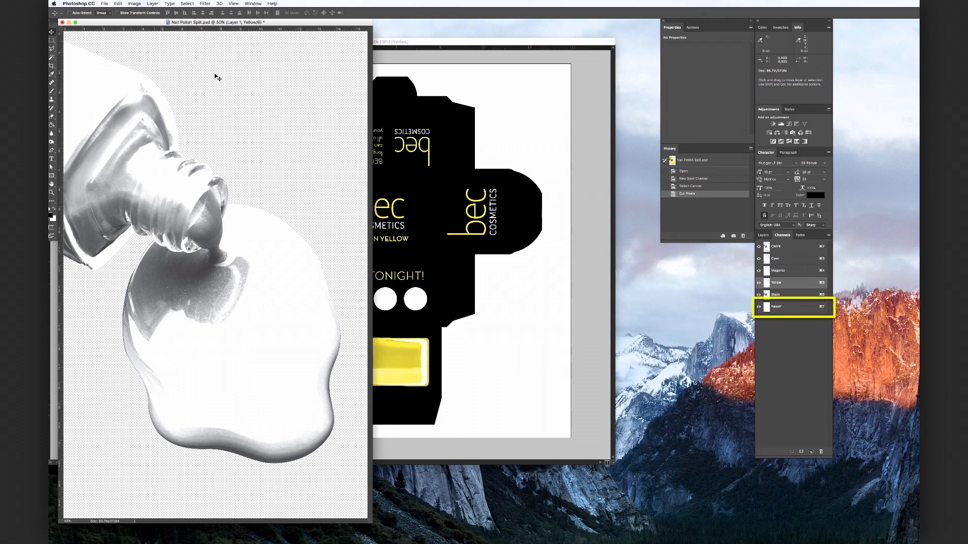
# Paste the cut yellow content in place into the NeonY channel, deselect, and display the image's layers
pyautogui.click(800, 307)
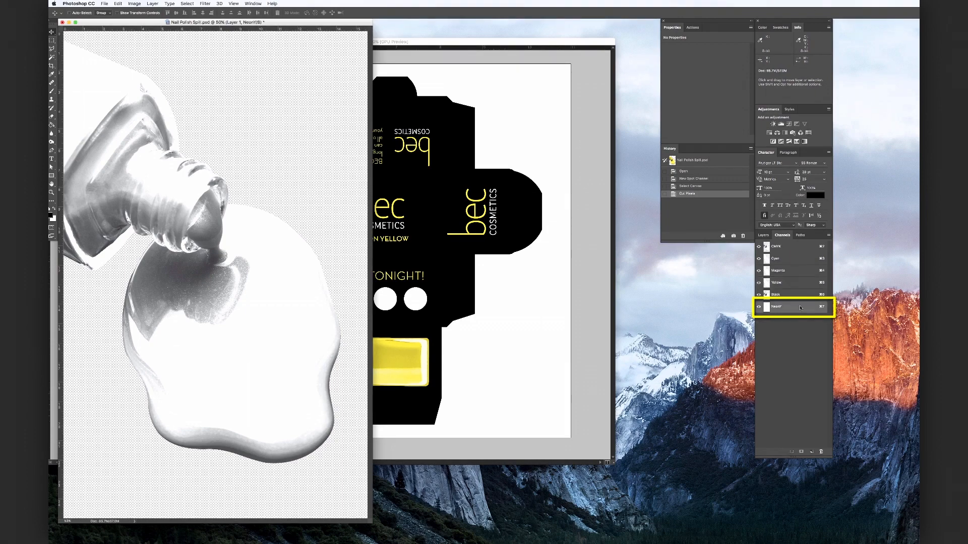
pyautogui.click(117, 4)
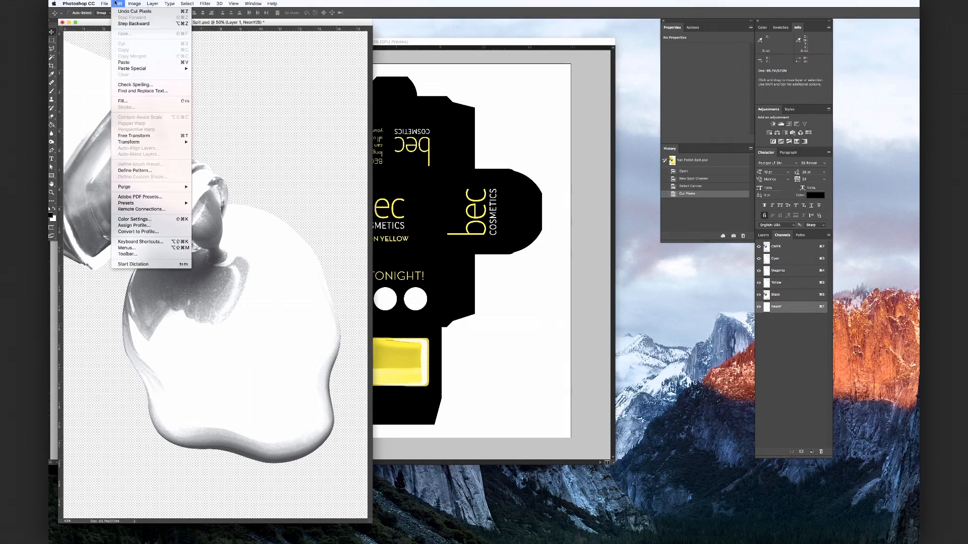
pyautogui.moveTo(175, 69)
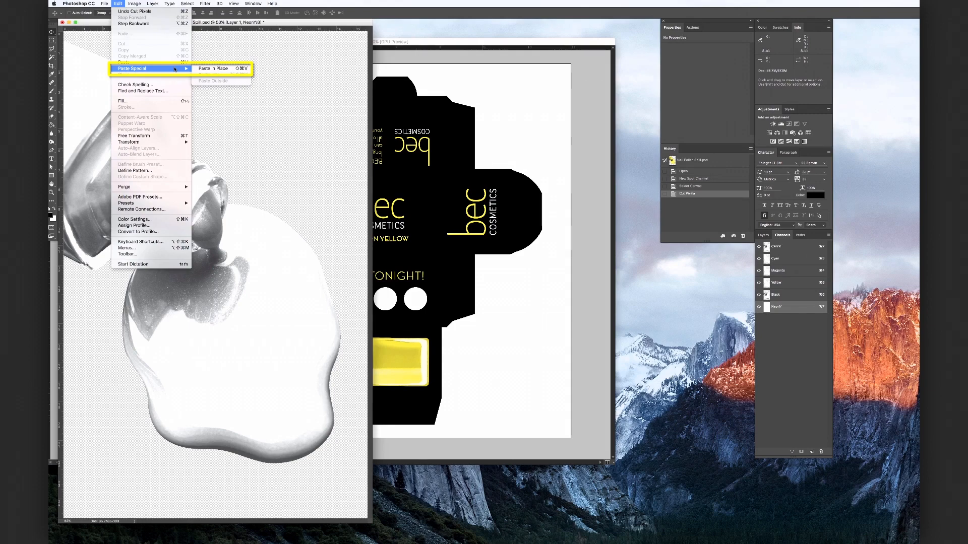
pyautogui.click(211, 69)
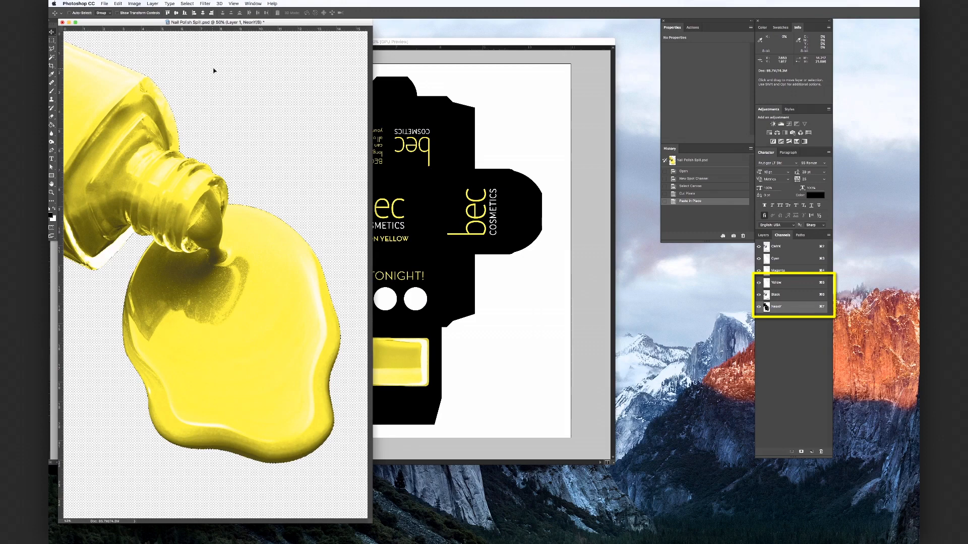
pyautogui.click(187, 4)
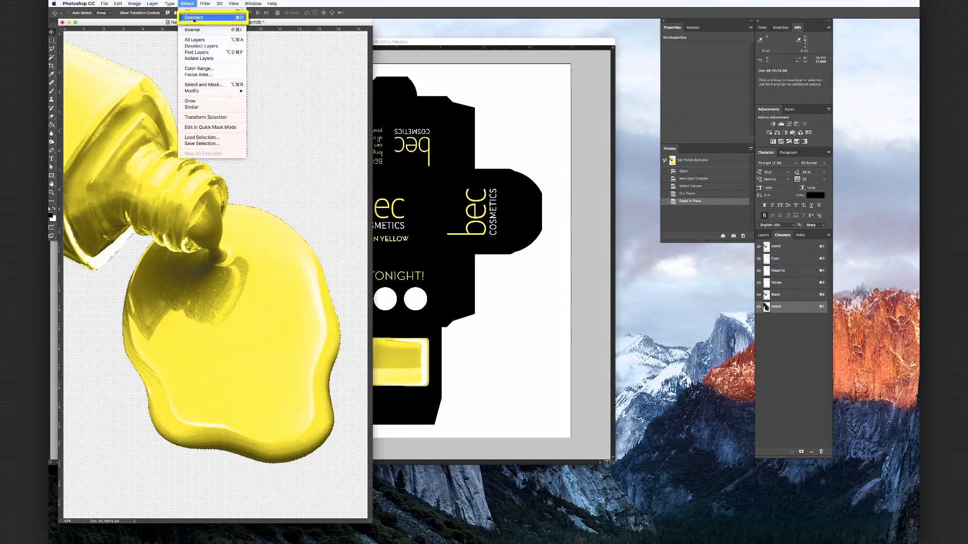
pyautogui.click(193, 19)
pyautogui.press('F7')
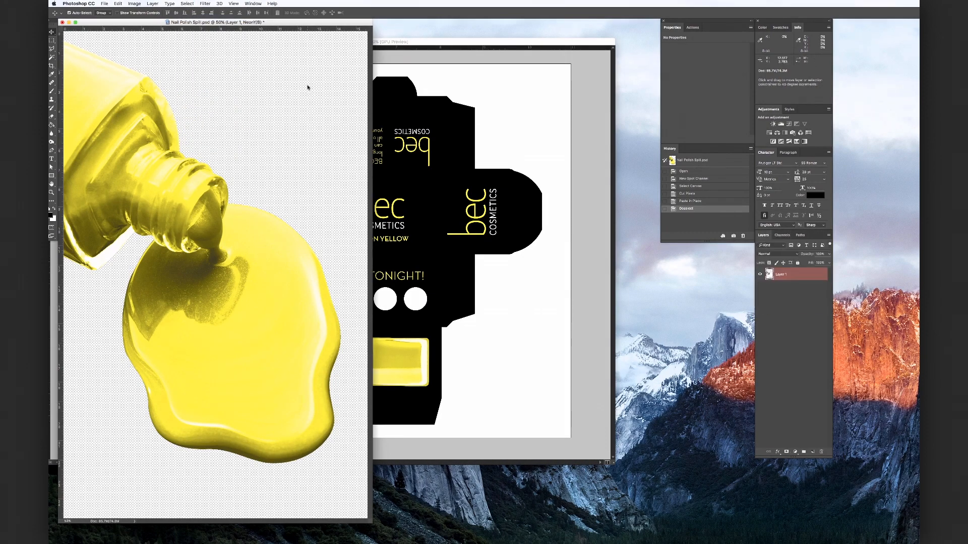
# Save the image in the Links folder as Nail Polish Spill - Neon.psd, keeping spot colors and layers
pyautogui.press('super+shift+s')
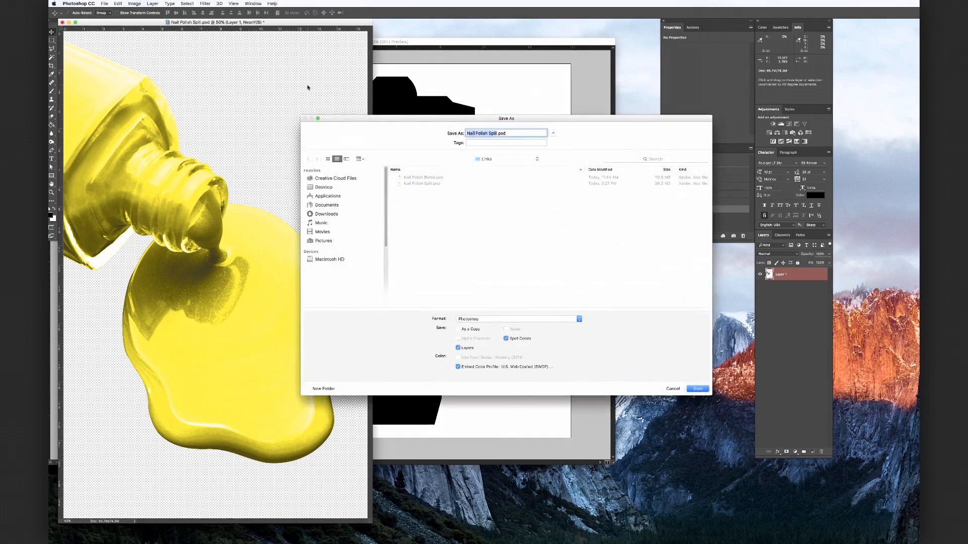
pyautogui.click(501, 134)
pyautogui.write('- Neon')
pyautogui.click(698, 389)
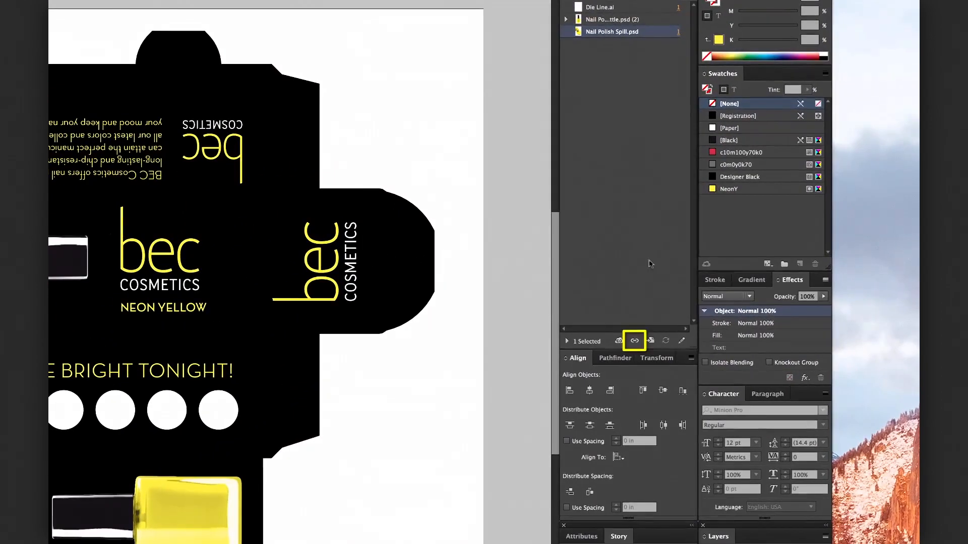
# Relink the Nail Polish Spill.psd image to Nail Polish Spill - Neon.psd in the Links folder
pyautogui.click(634, 341)
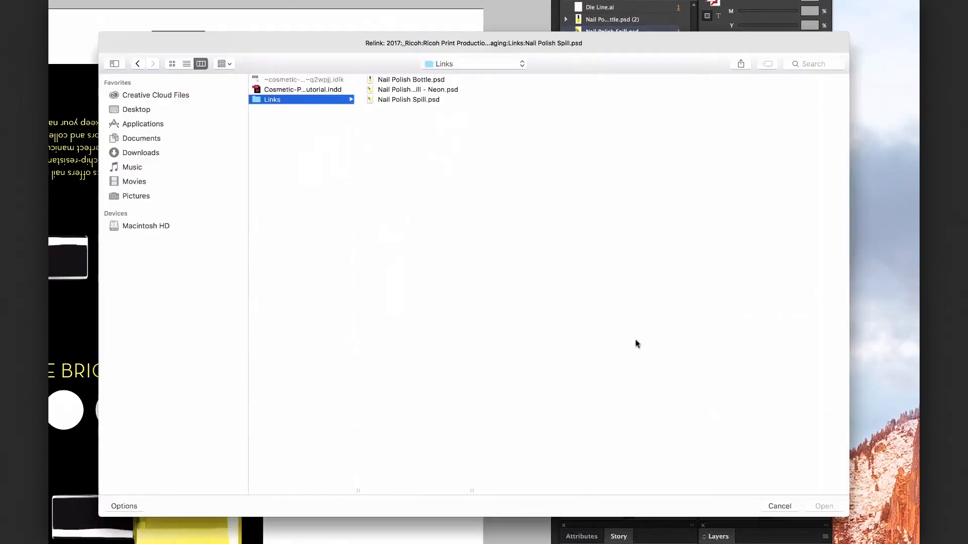
pyautogui.click(411, 91)
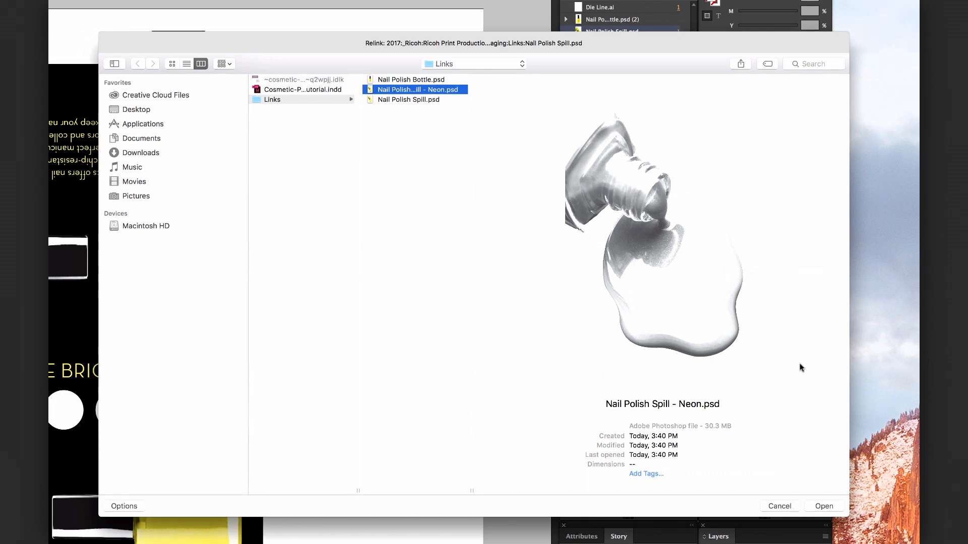
pyautogui.click(823, 506)
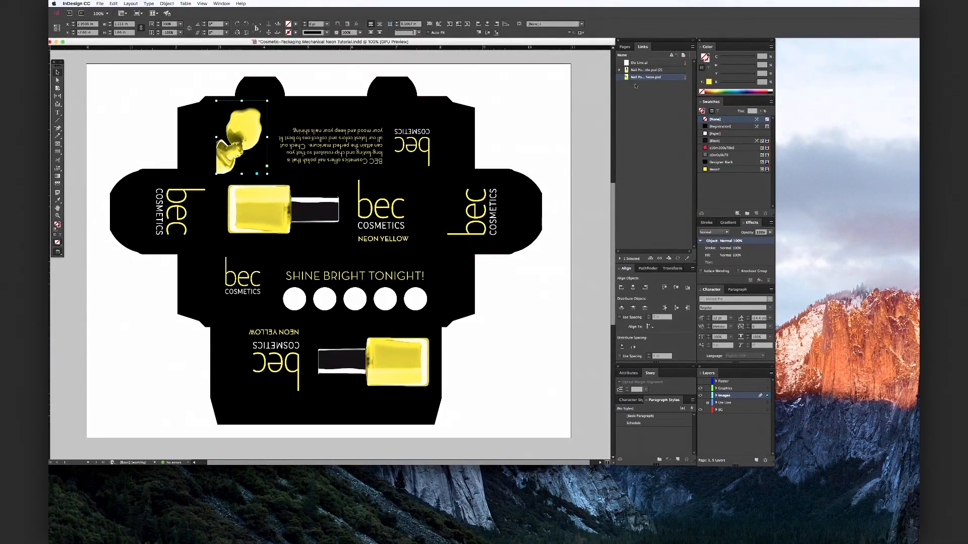
# Open the linked nail polish bottle image for editing in Photoshop and make sure its mode is CMYK Color
pyautogui.click(650, 70)
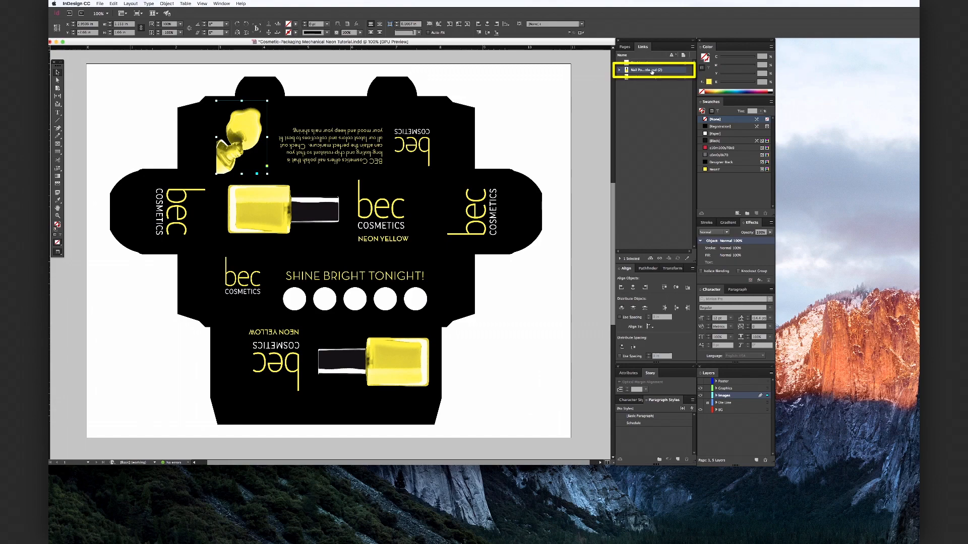
pyautogui.rightClick(653, 72)
pyautogui.click(666, 114)
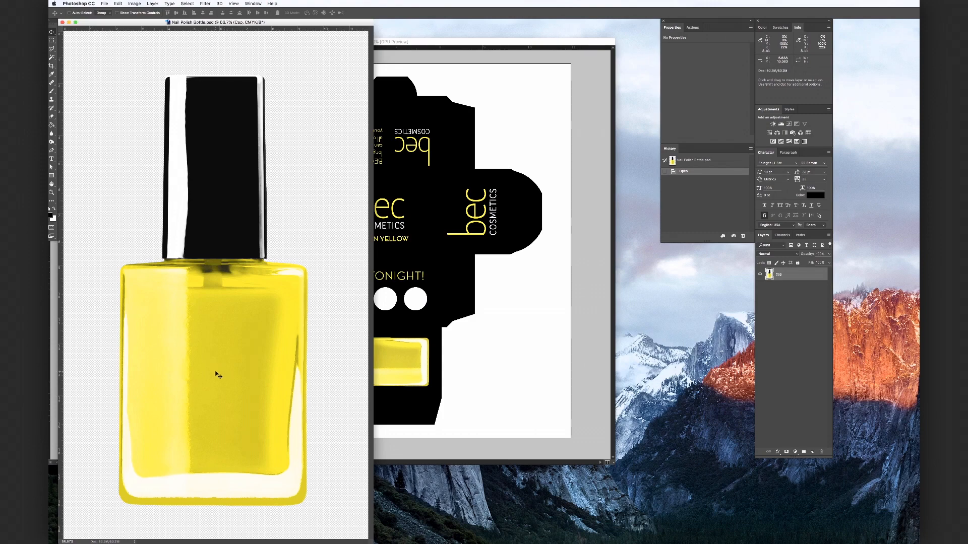
pyautogui.moveTo(151, 11)
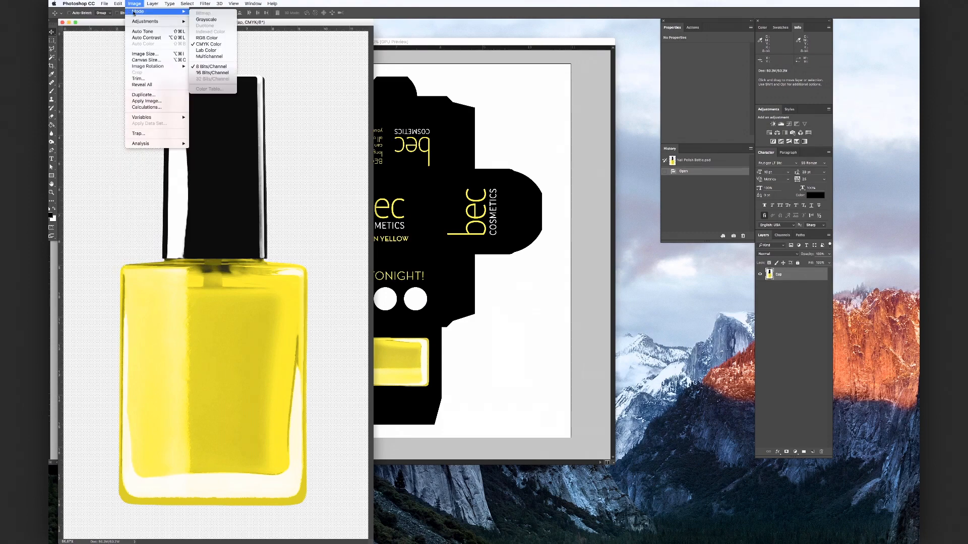
pyautogui.click(207, 44)
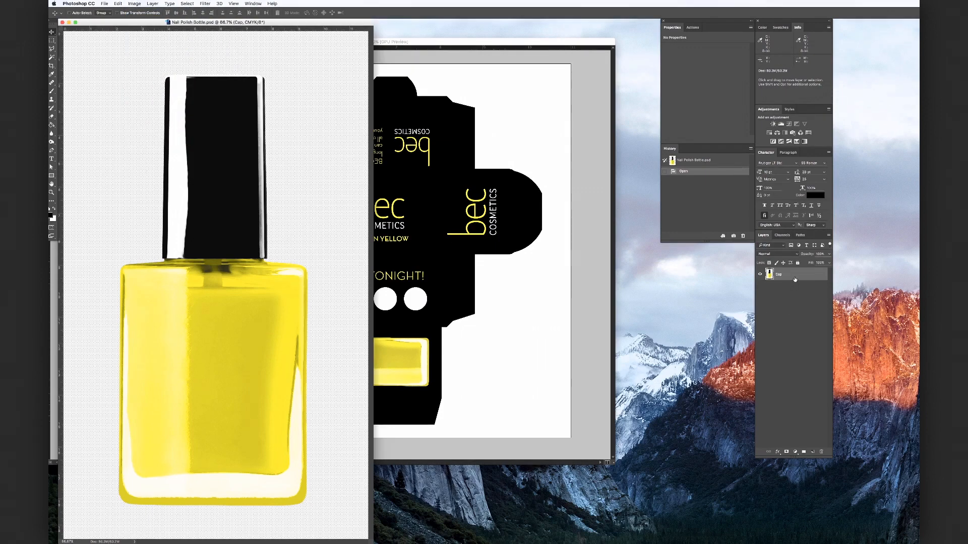
# Add a spot channel named NeonY with a yellow ink color and 0% solidity to the bottle image
pyautogui.click(782, 235)
pyautogui.click(828, 235)
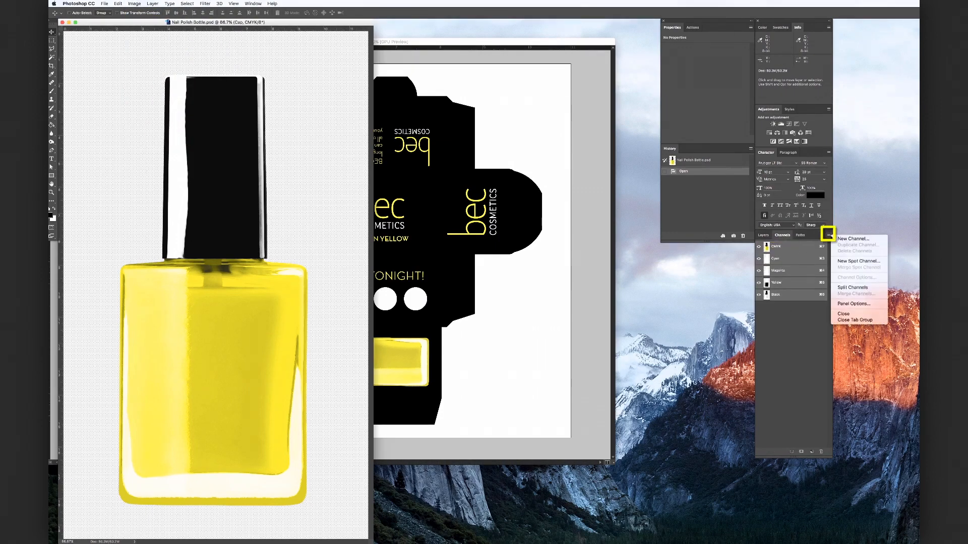
pyautogui.click(857, 260)
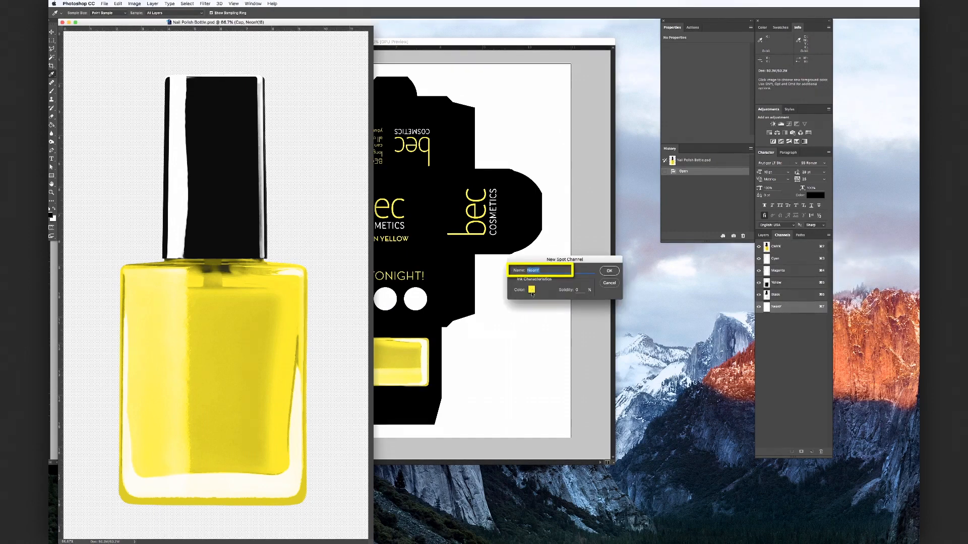
pyautogui.click(610, 271)
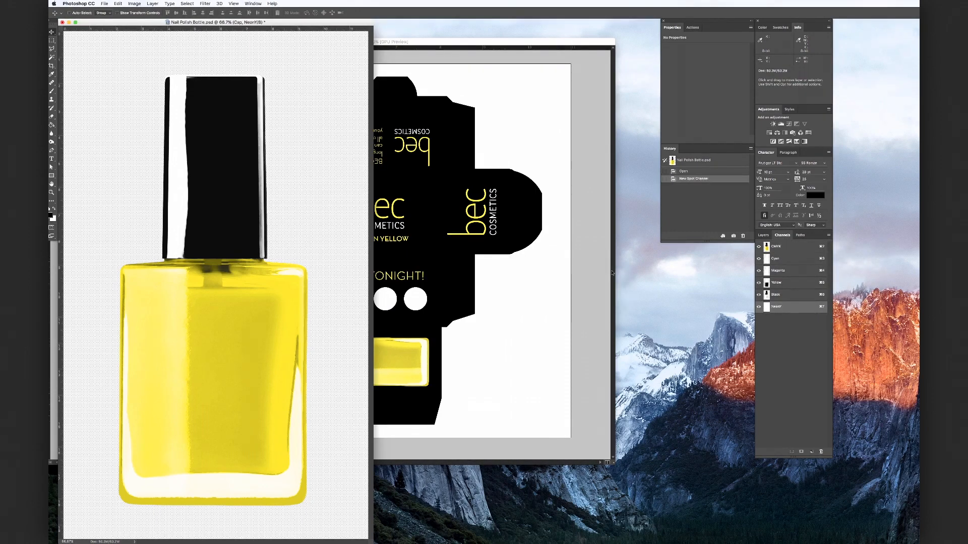
# Select the whole canvas on the bottle image's Yellow channel and cut its contents
pyautogui.click(807, 284)
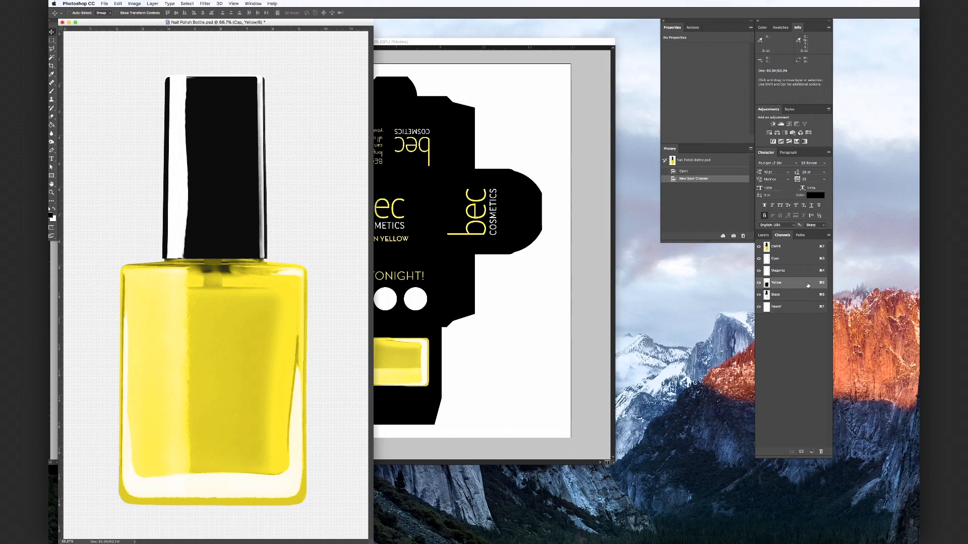
pyautogui.click(186, 3)
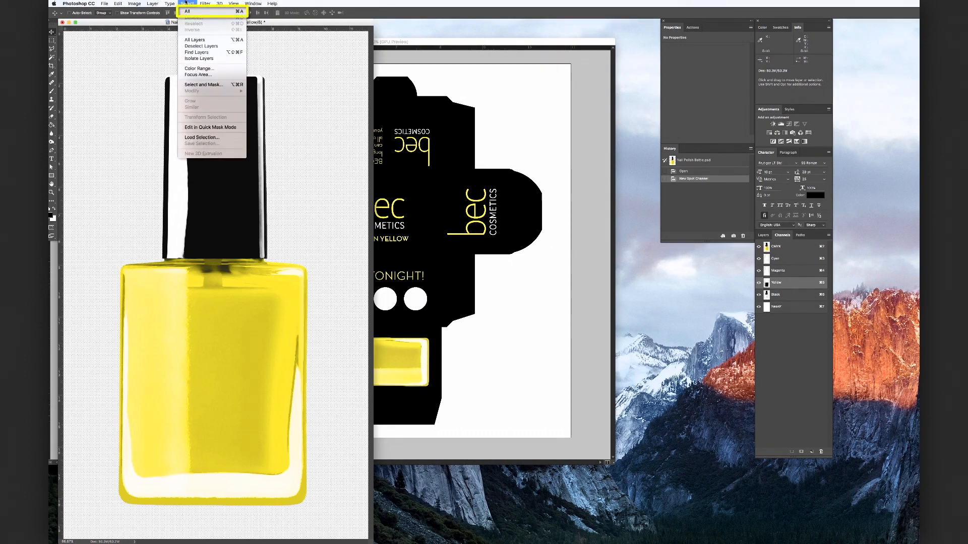
pyautogui.click(188, 11)
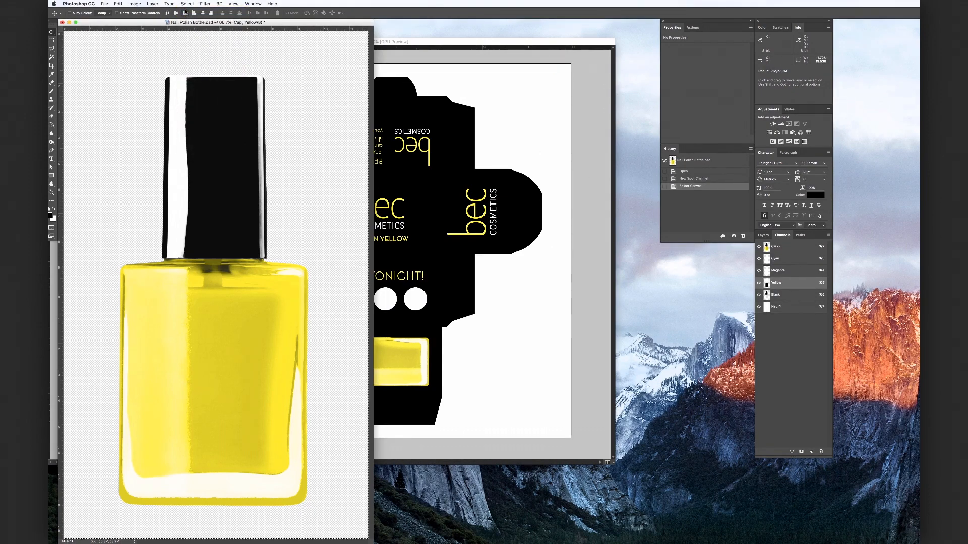
pyautogui.click(118, 3)
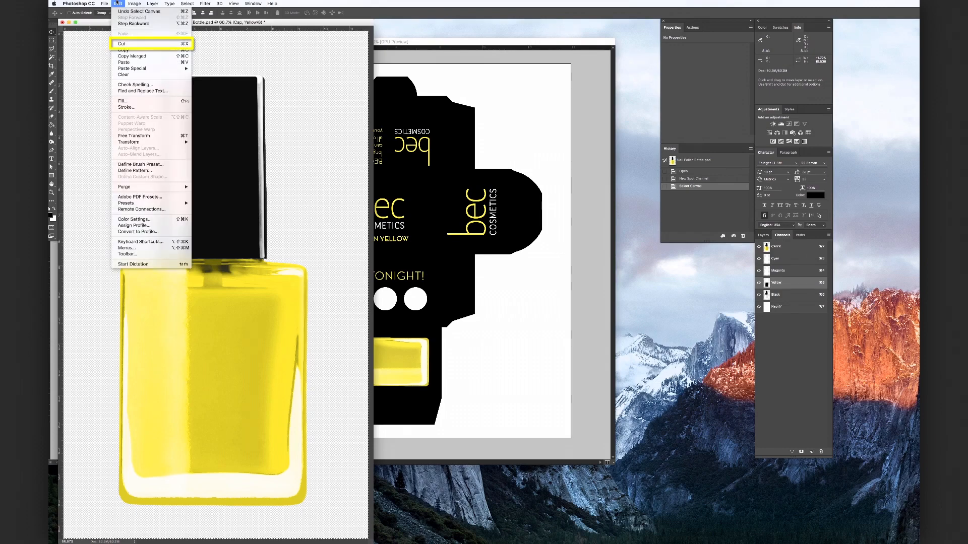
pyautogui.click(126, 44)
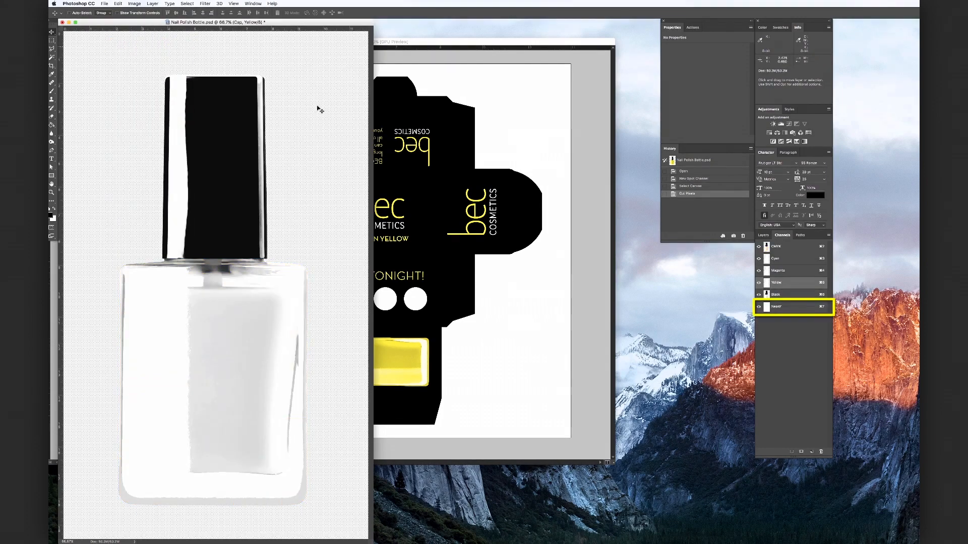
# Paste the cut bottle content in place into the NeonY channel and deselect
pyautogui.click(793, 307)
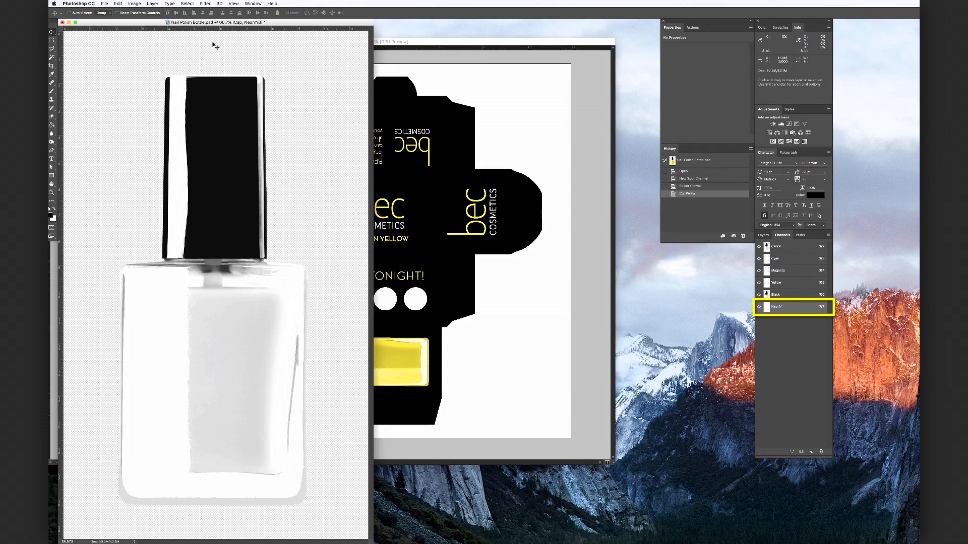
pyautogui.click(118, 4)
pyautogui.moveTo(159, 69)
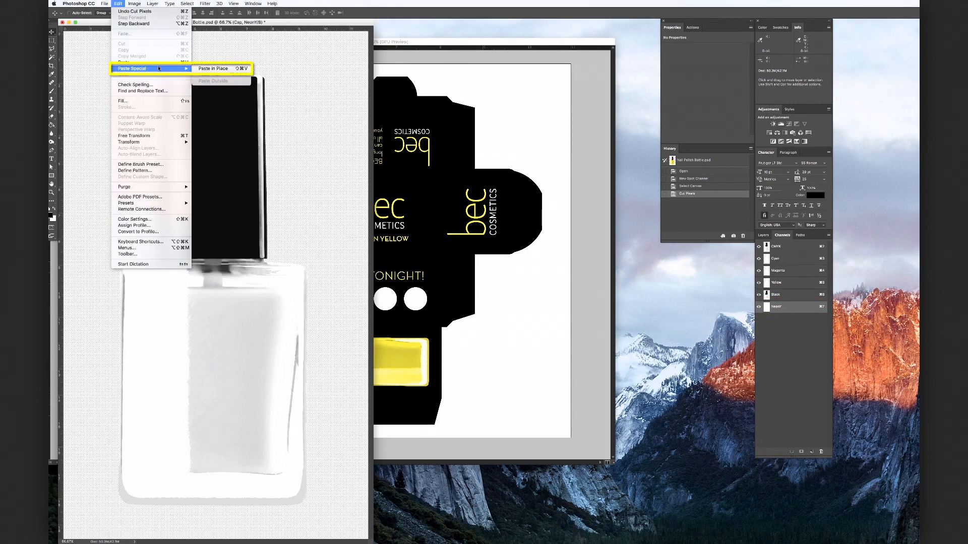
pyautogui.click(216, 68)
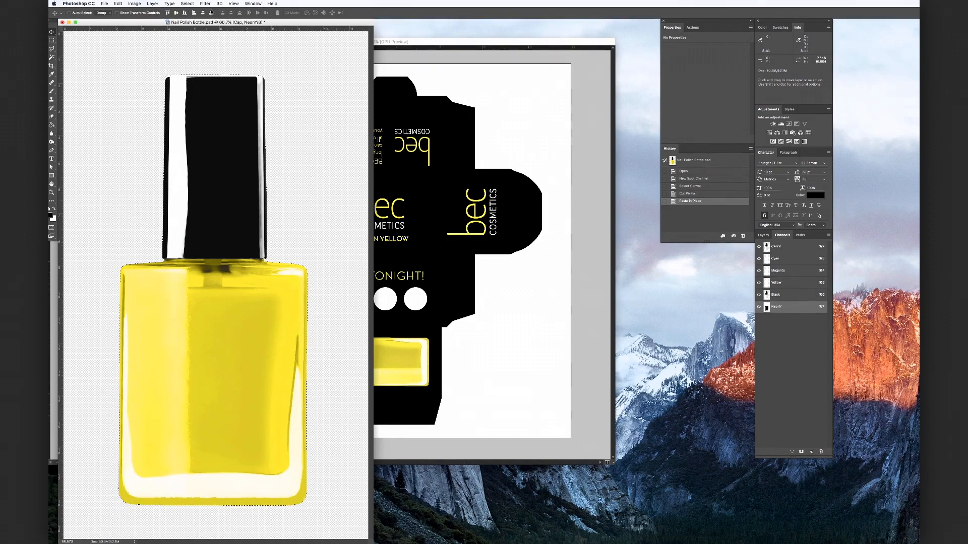
pyautogui.click(187, 3)
pyautogui.click(186, 19)
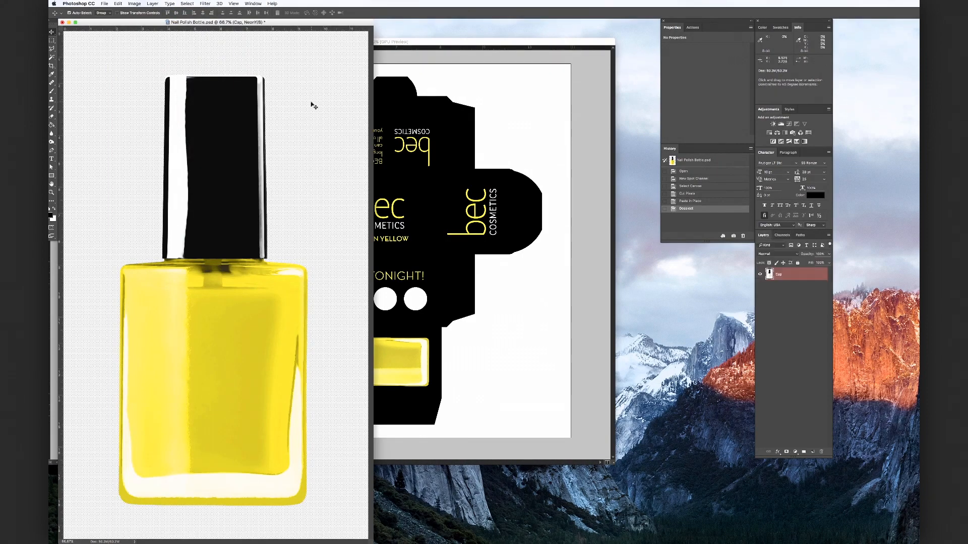
# Save the bottle image in the Links folder as Nail Polish Bottle - Neon.psd with spot colors and layers, and close it
pyautogui.press('super+shift+s')
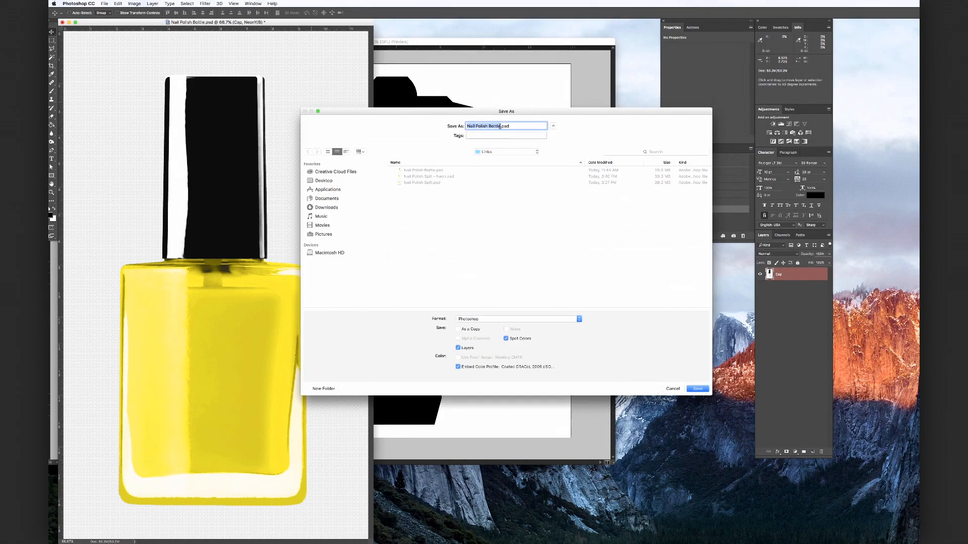
pyautogui.press('Right')
pyautogui.write('- Neon')
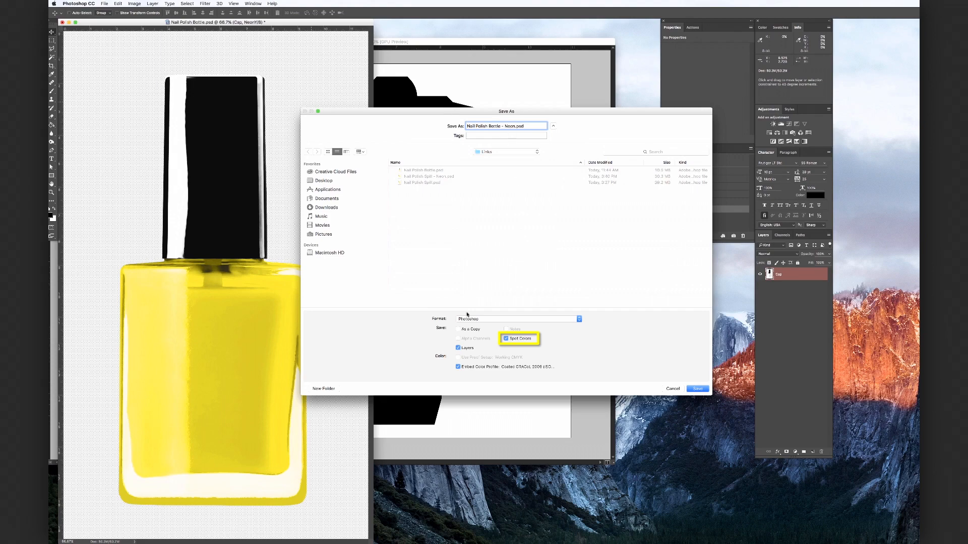
pyautogui.click(697, 389)
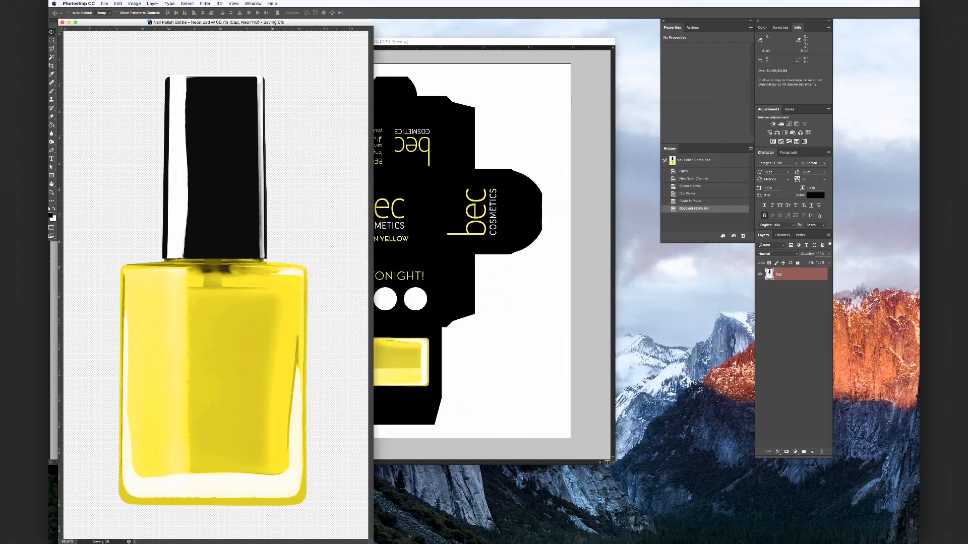
pyautogui.click(63, 23)
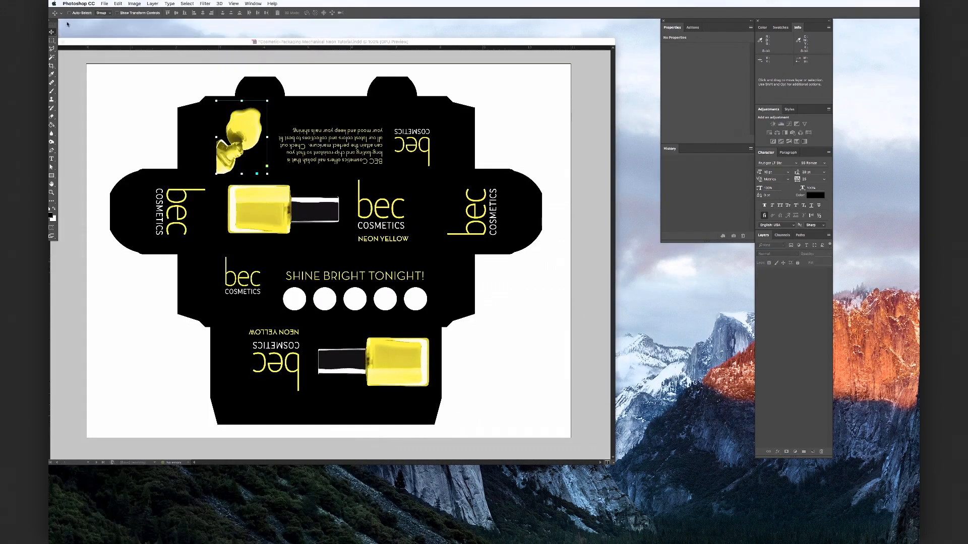
# Switch back to InDesign and relink the nail polish bottle image to Nail Polish Bottle - Neon.psd
pyautogui.click(535, 116)
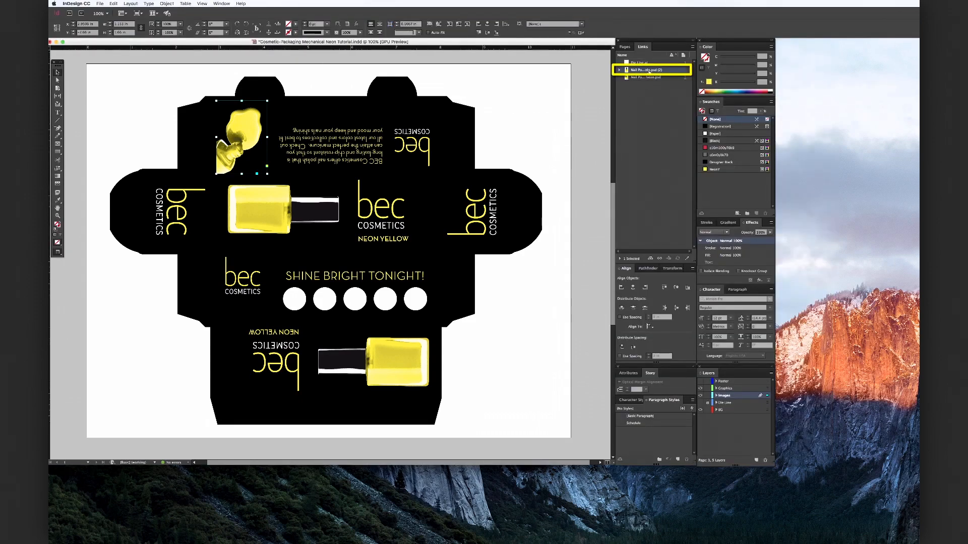
pyautogui.click(659, 258)
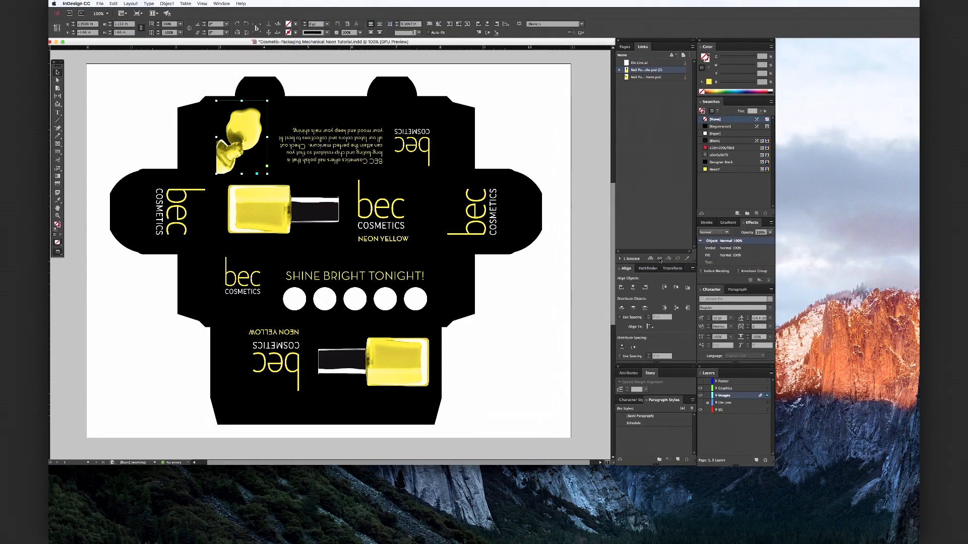
pyautogui.click(469, 105)
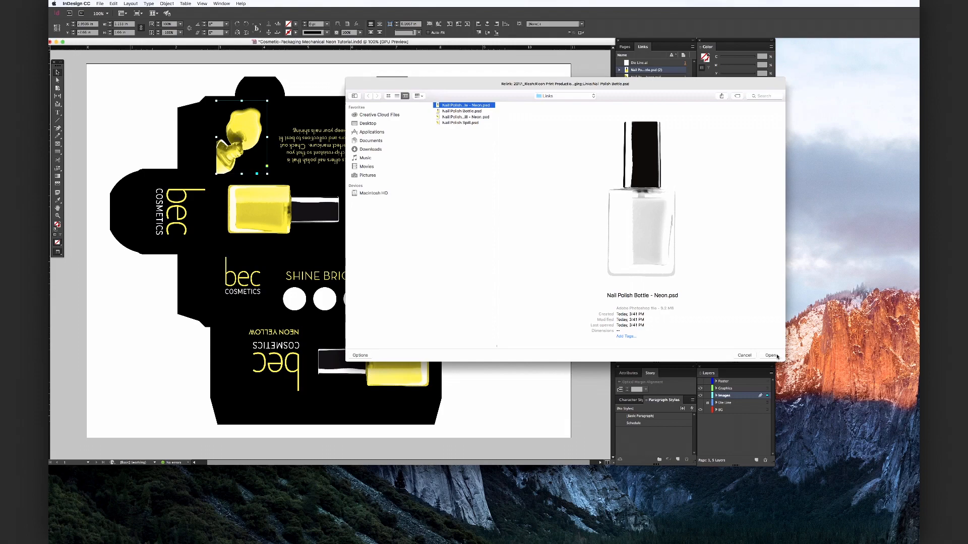
pyautogui.click(776, 357)
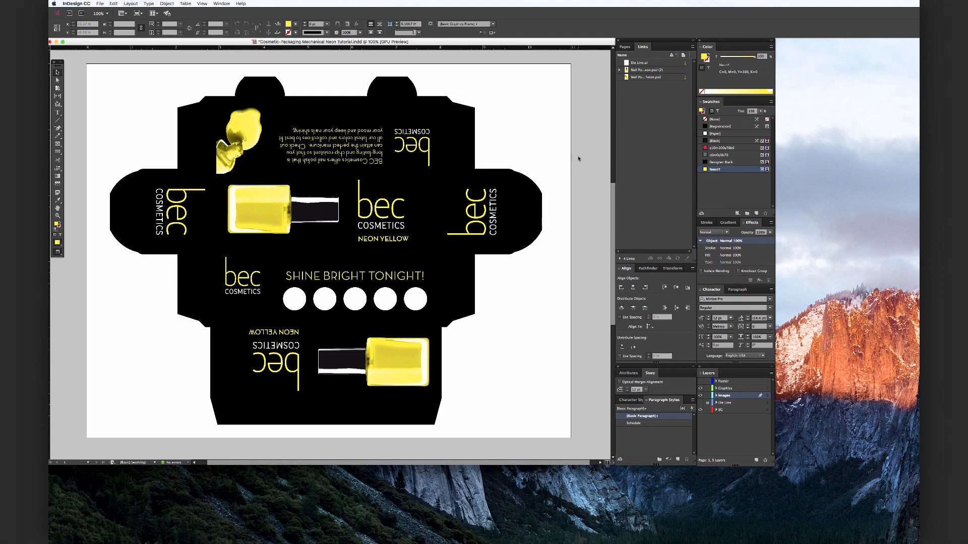
# Export the layout to the Packaging folder as an Adobe PDF (Print) with the PDF/X-4:2008 preset
pyautogui.press('super+e')
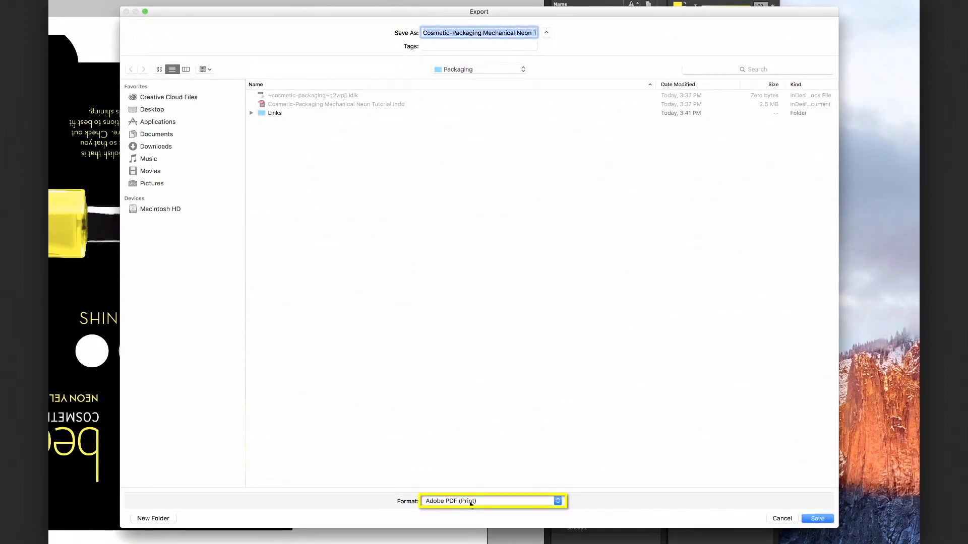
pyautogui.click(824, 523)
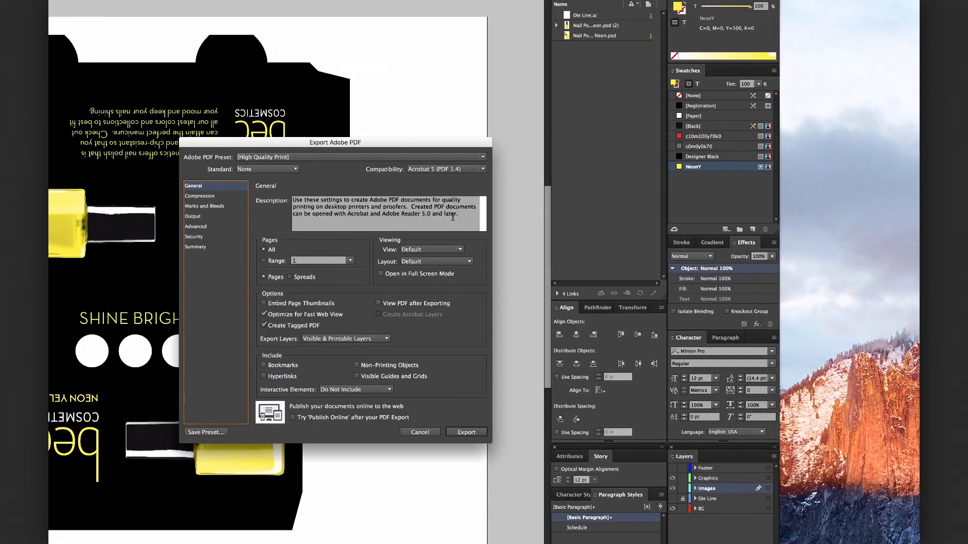
pyautogui.click(289, 157)
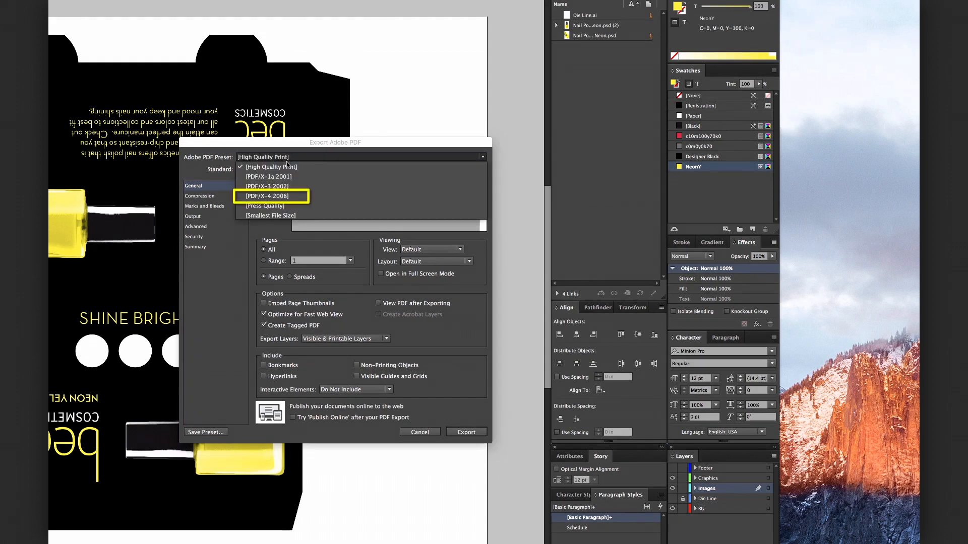
pyautogui.click(275, 197)
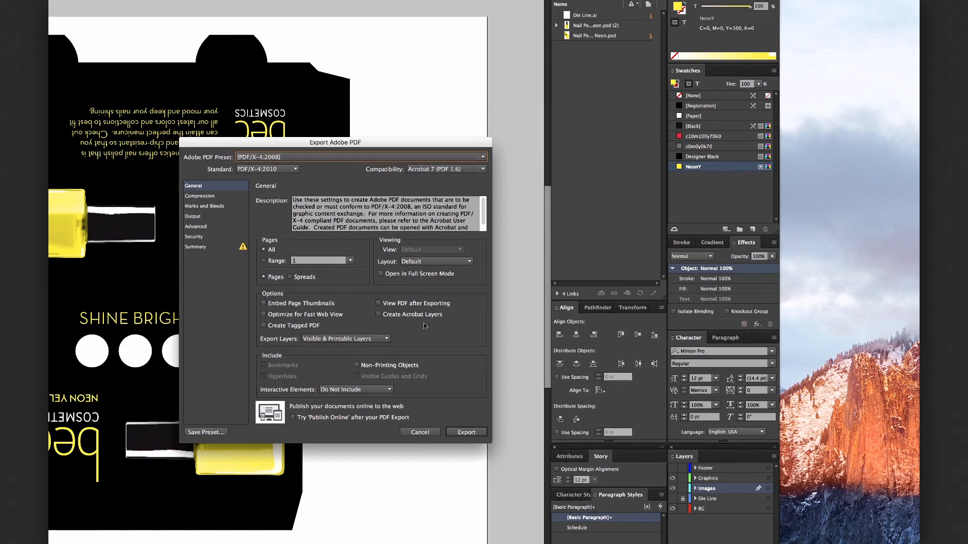
pyautogui.click(467, 432)
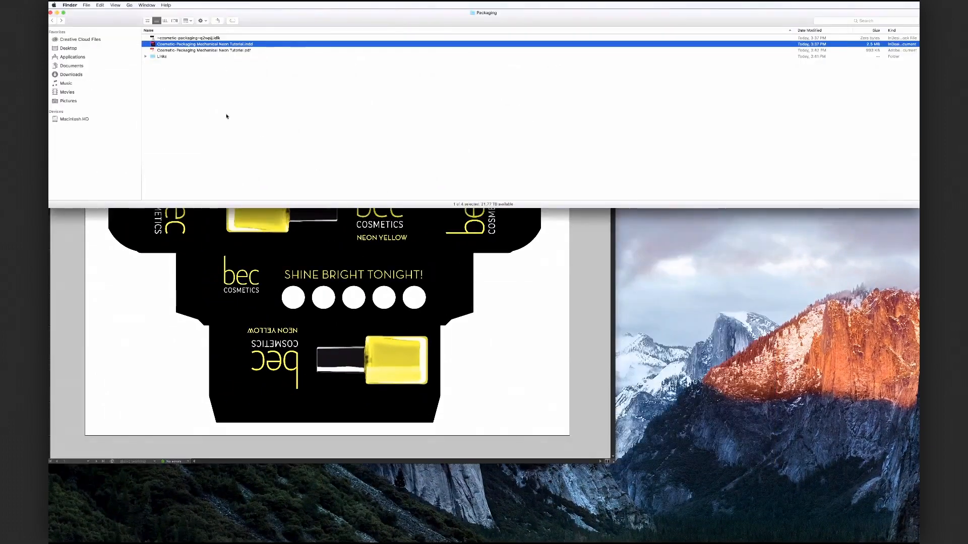
# Open the exported packaging PDF in Acrobat and display the Output Preview from the Print Production tools
pyautogui.click(234, 117)
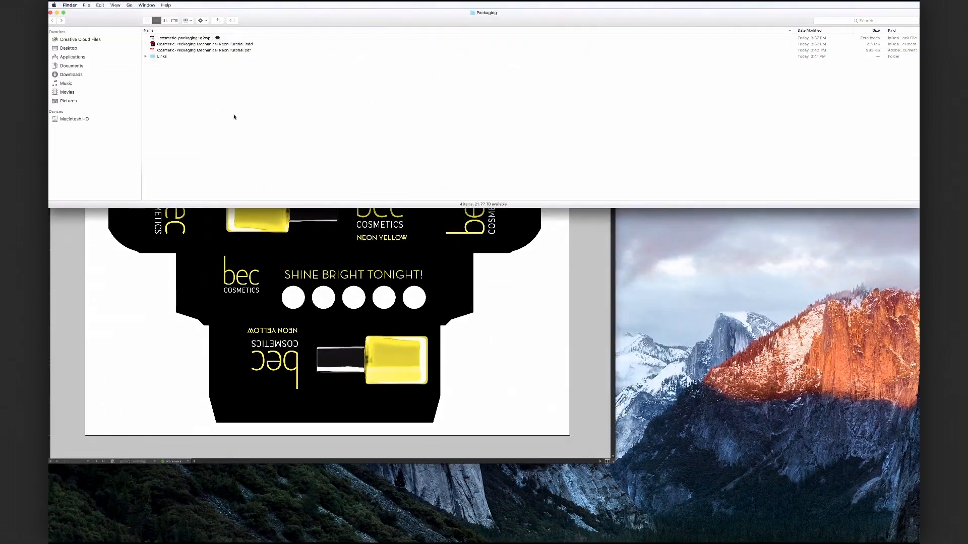
pyautogui.doubleClick(202, 51)
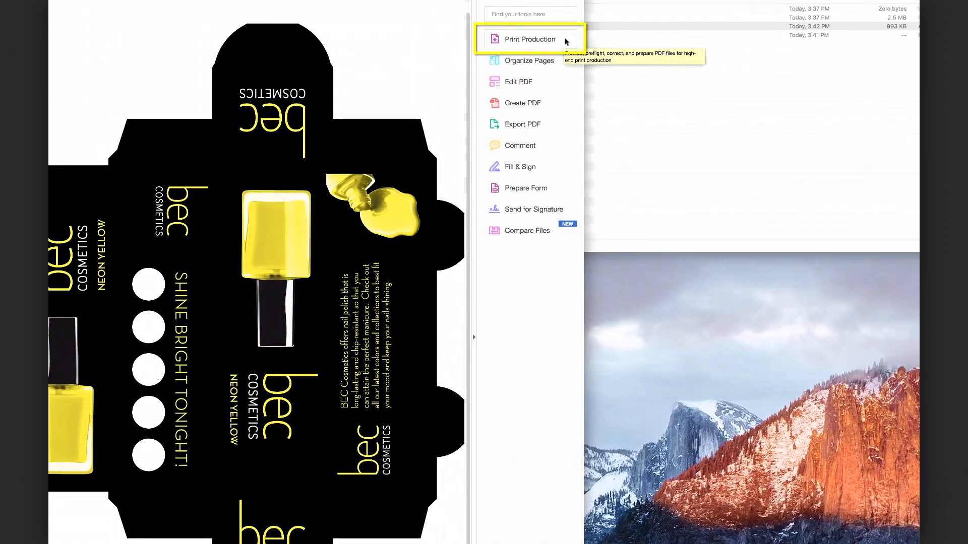
pyautogui.click(566, 42)
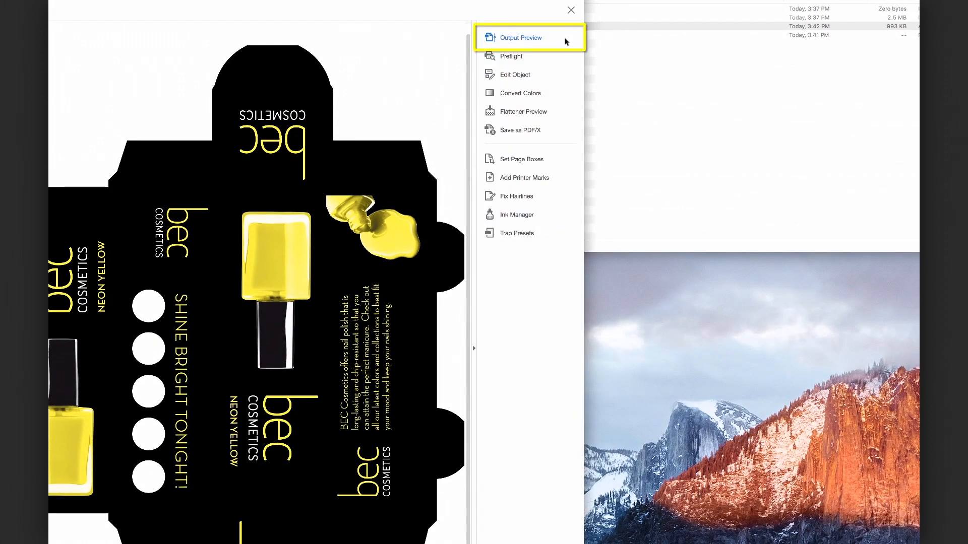
pyautogui.click(527, 39)
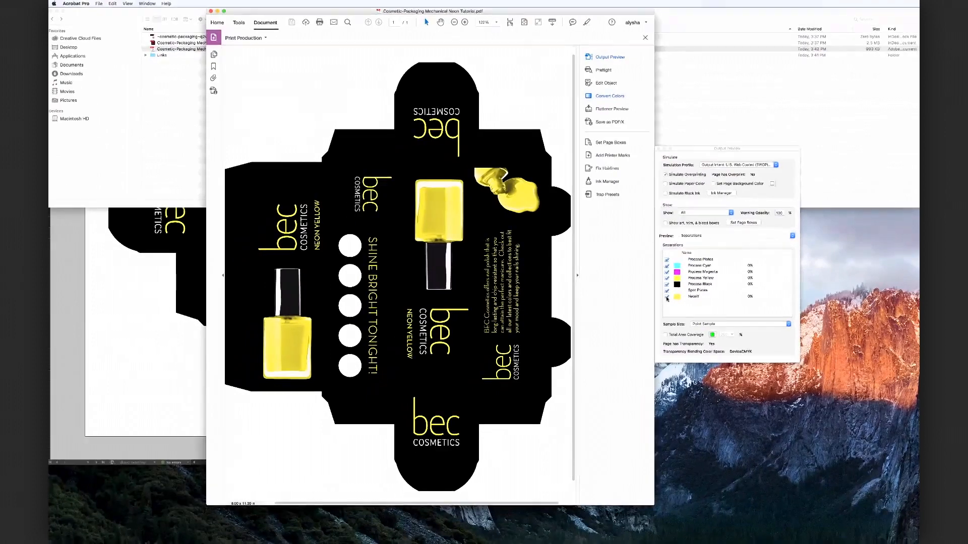
# Toggle the NeonY separation off and on to check which artwork uses it, leave it on, and close the Output Preview
pyautogui.click(602, 379)
pyautogui.click(667, 298)
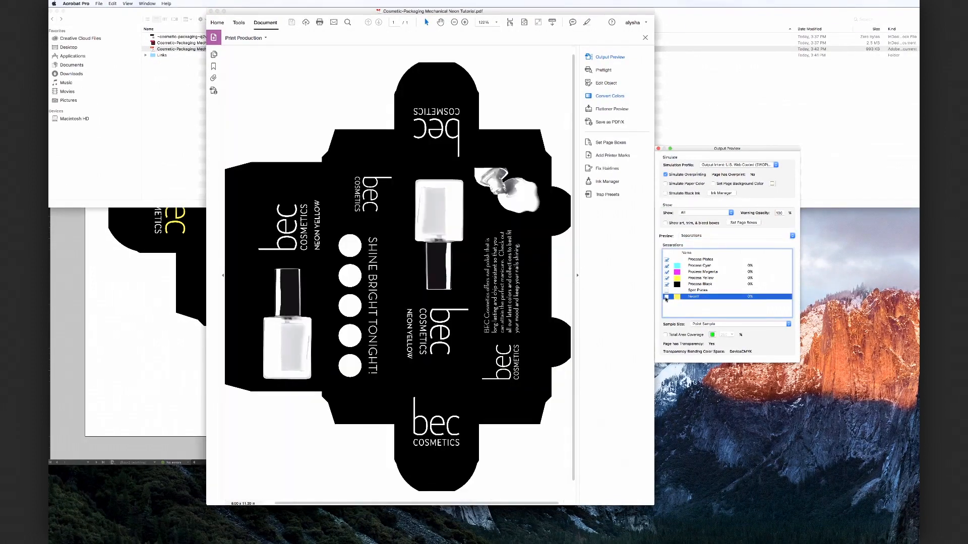
pyautogui.click(667, 297)
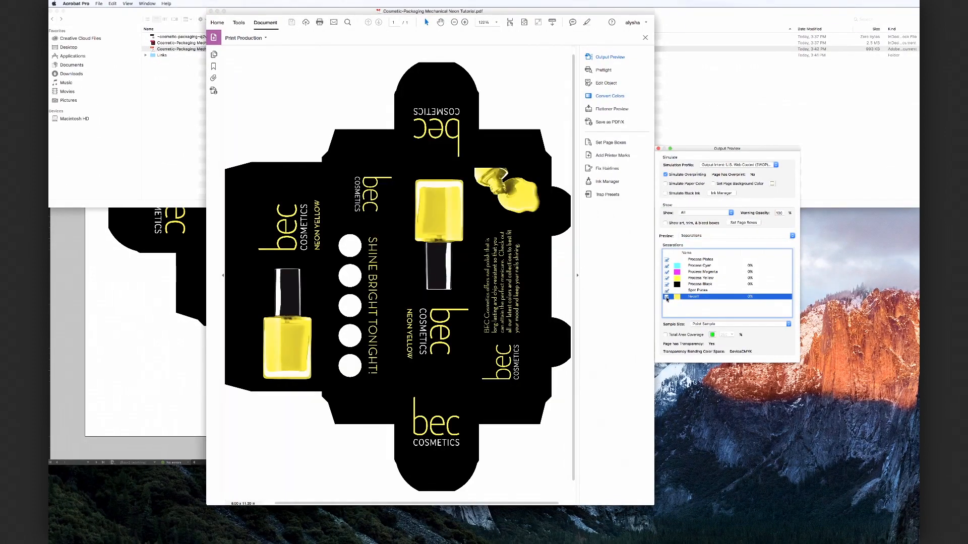
pyautogui.click(667, 297)
pyautogui.click(667, 298)
pyautogui.click(667, 297)
pyautogui.click(667, 297)
pyautogui.click(658, 149)
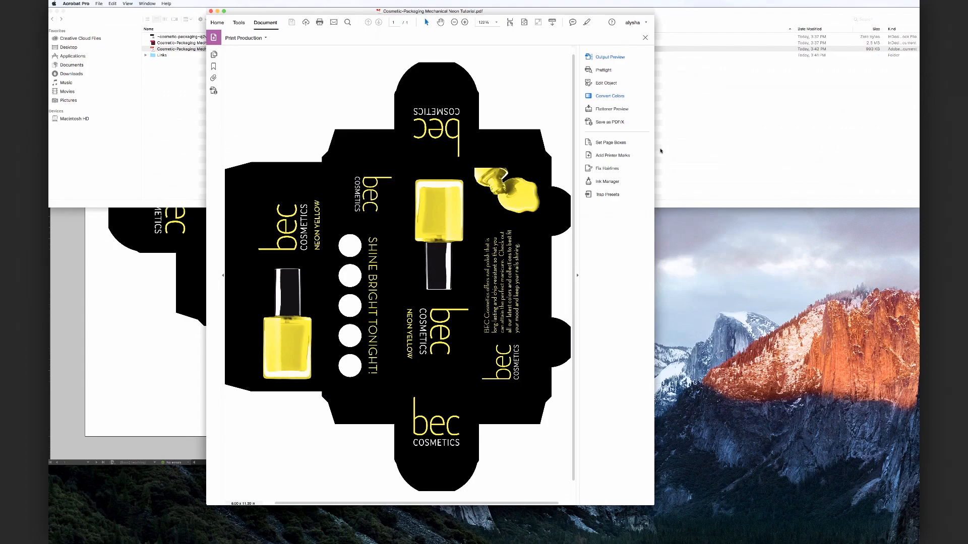